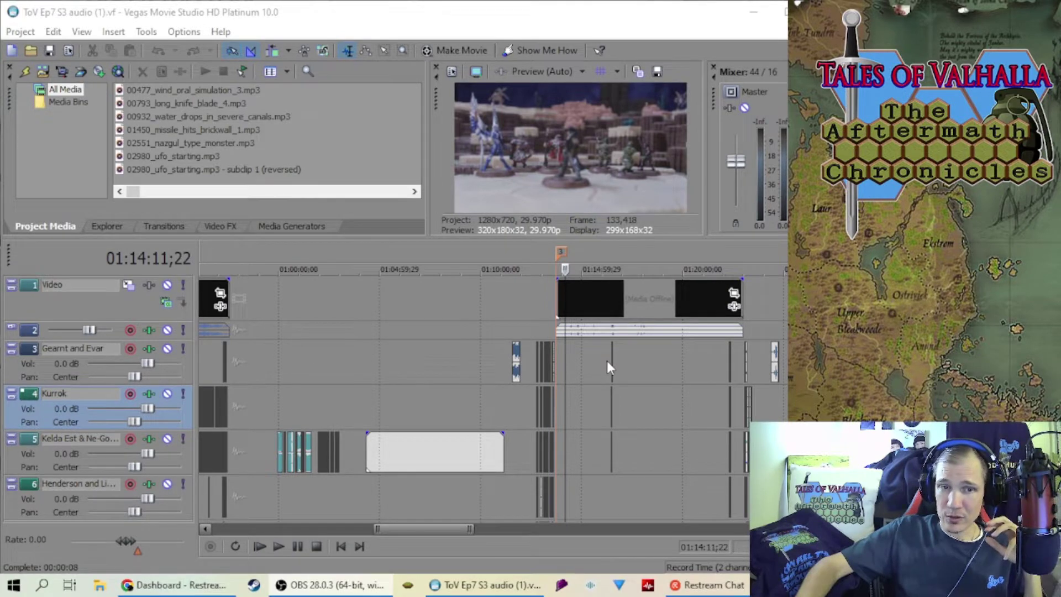
Survey the audio tracks between marker 3 and 01:16:22;24 on the timeline.
scroll(607, 360, up, 5)
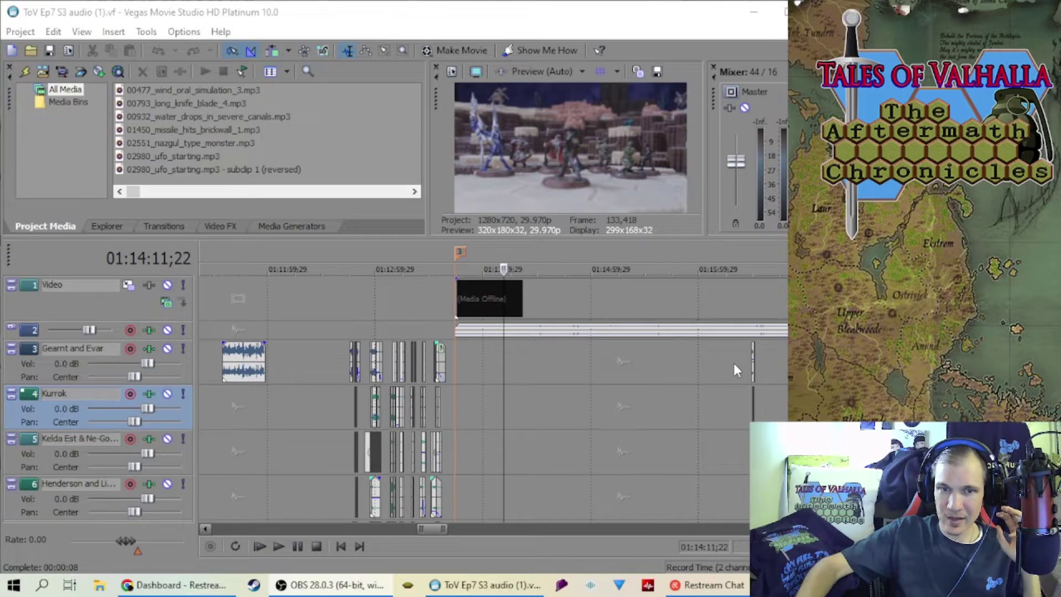
click(679, 378)
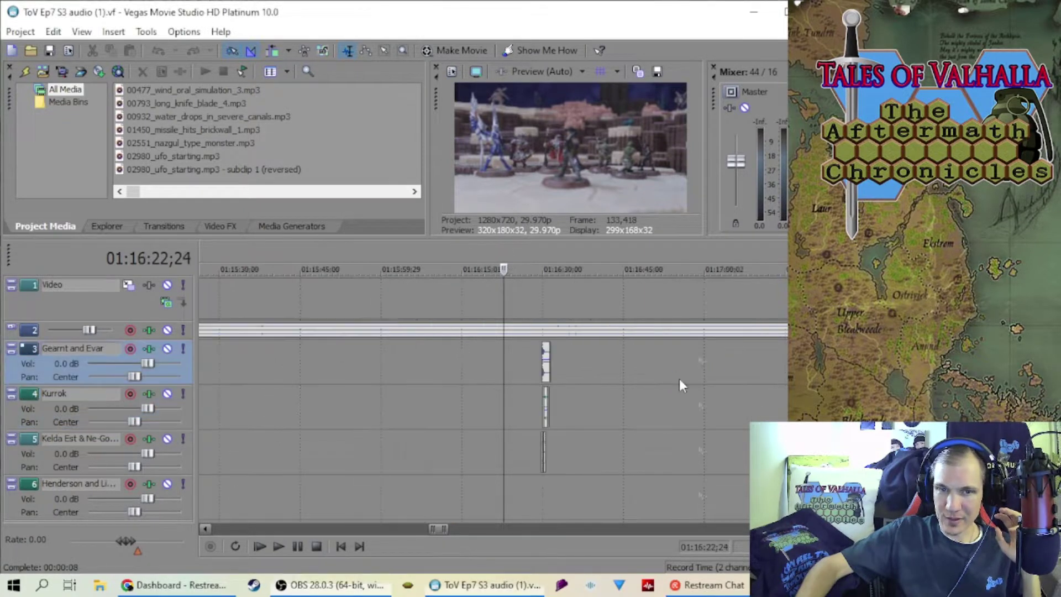
scroll(620, 367, down, 4)
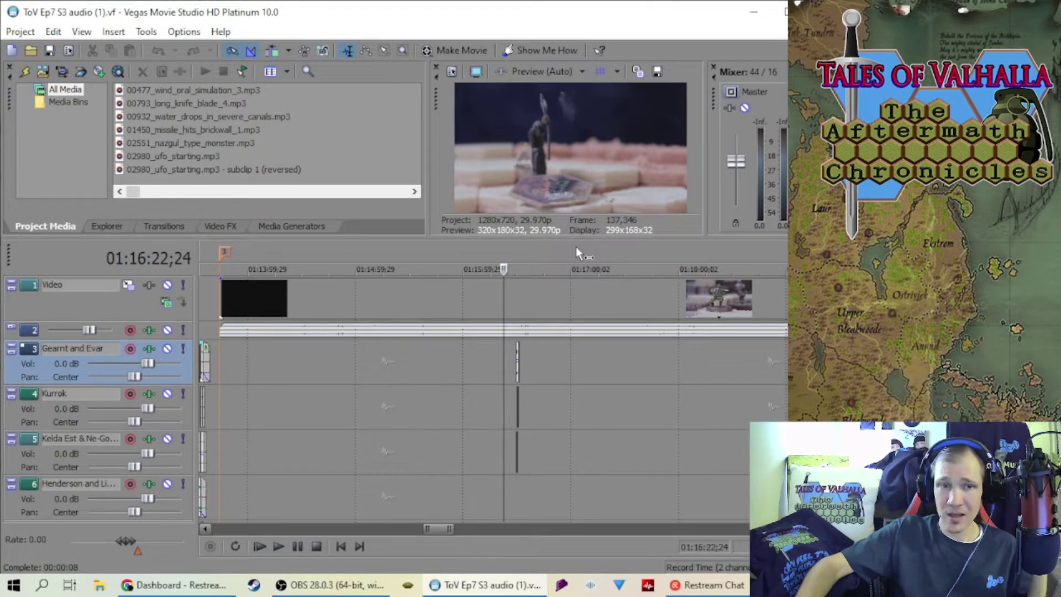
scroll(576, 246, down, 5)
scroll(549, 373, up, 4)
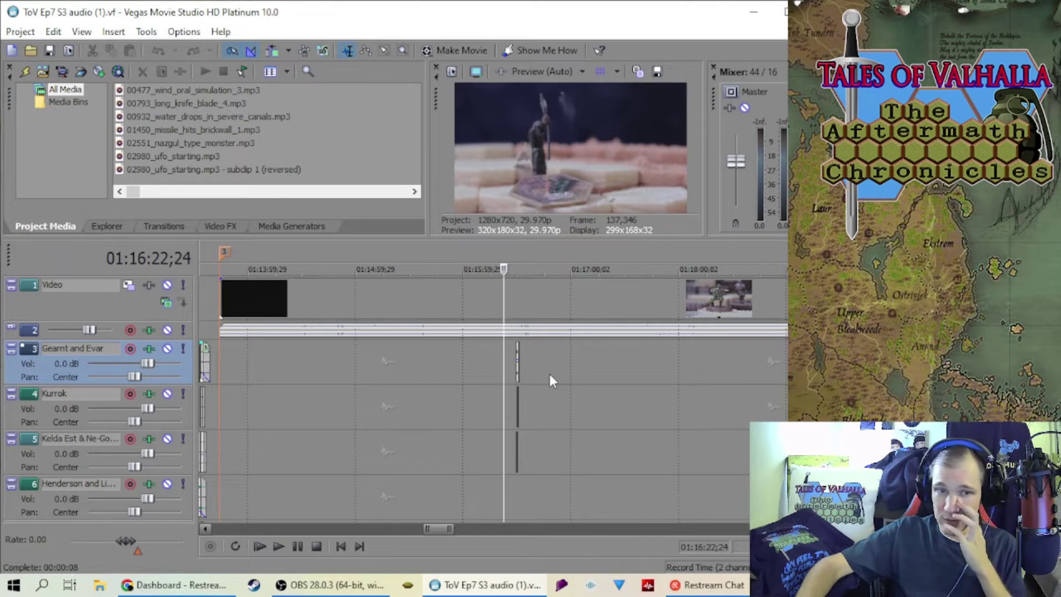
scroll(496, 376, up, 4)
scroll(499, 381, down, 8)
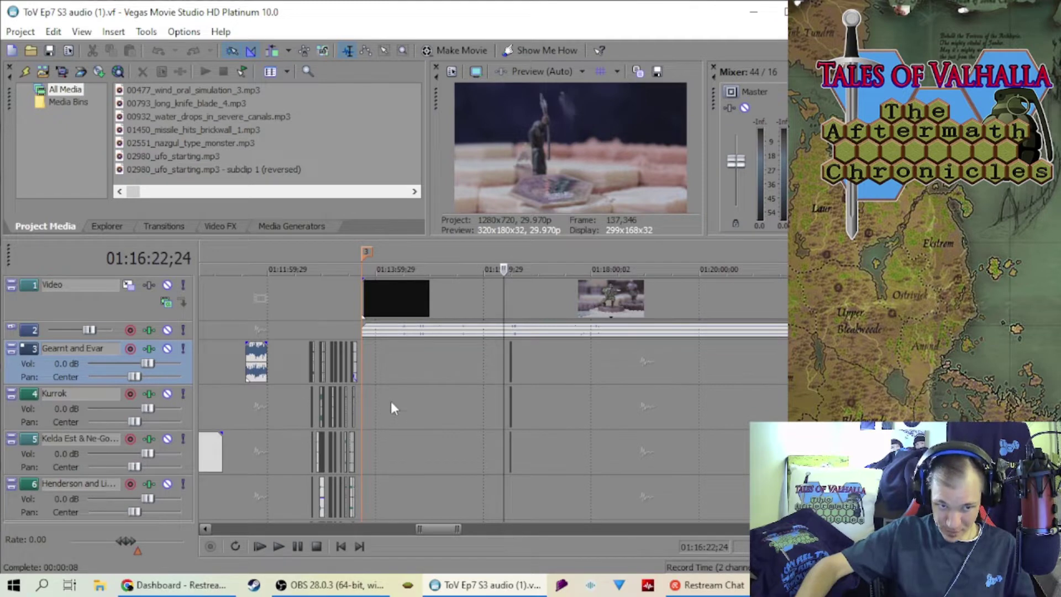
scroll(501, 383, down, 6)
scroll(507, 383, up, 6)
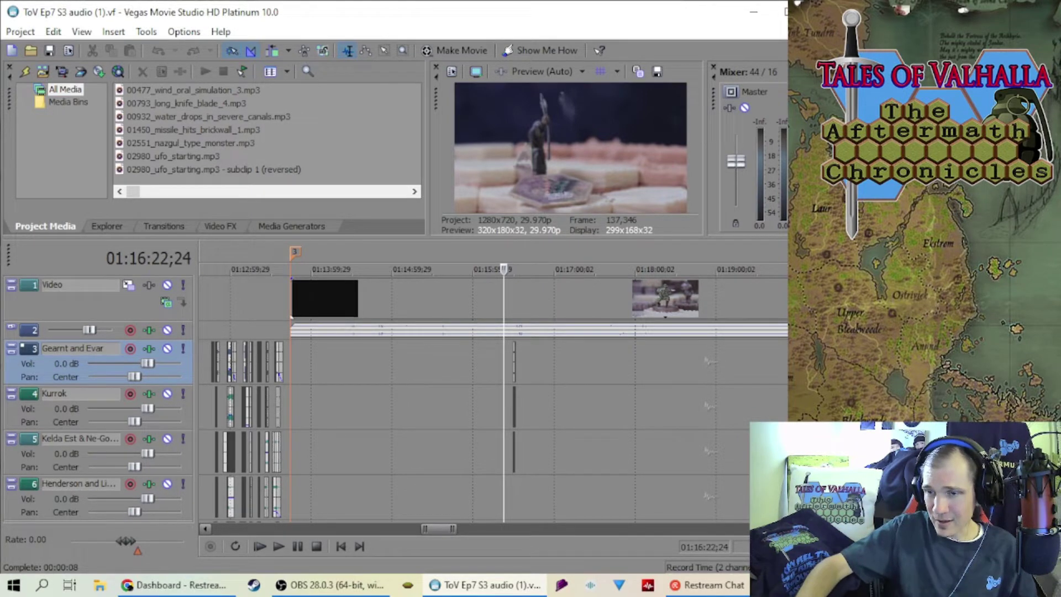
key(alt+Tab)
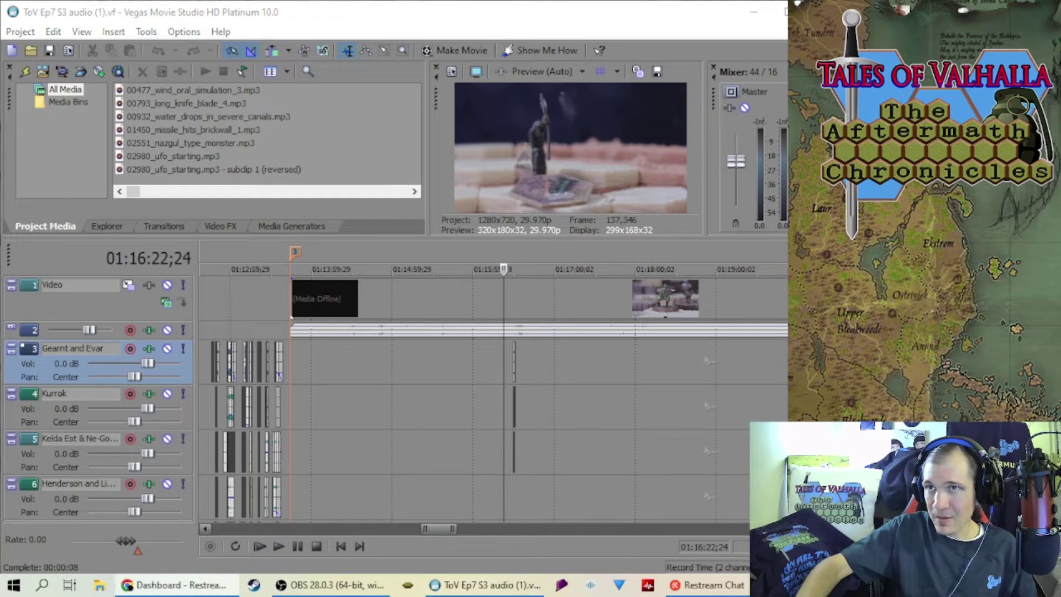
key(ctrl+Tab)
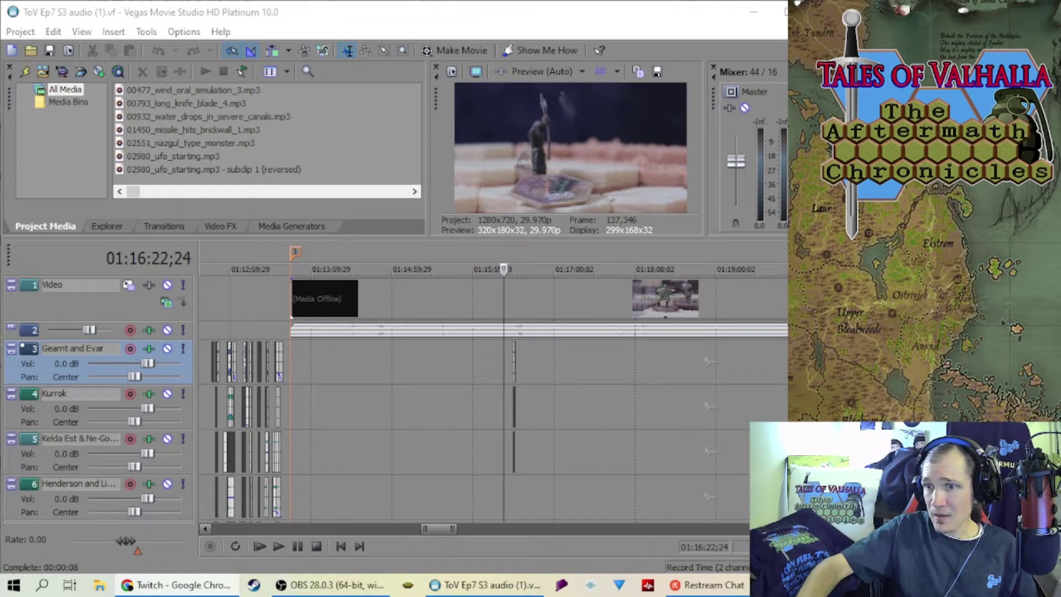
key(alt+Tab)
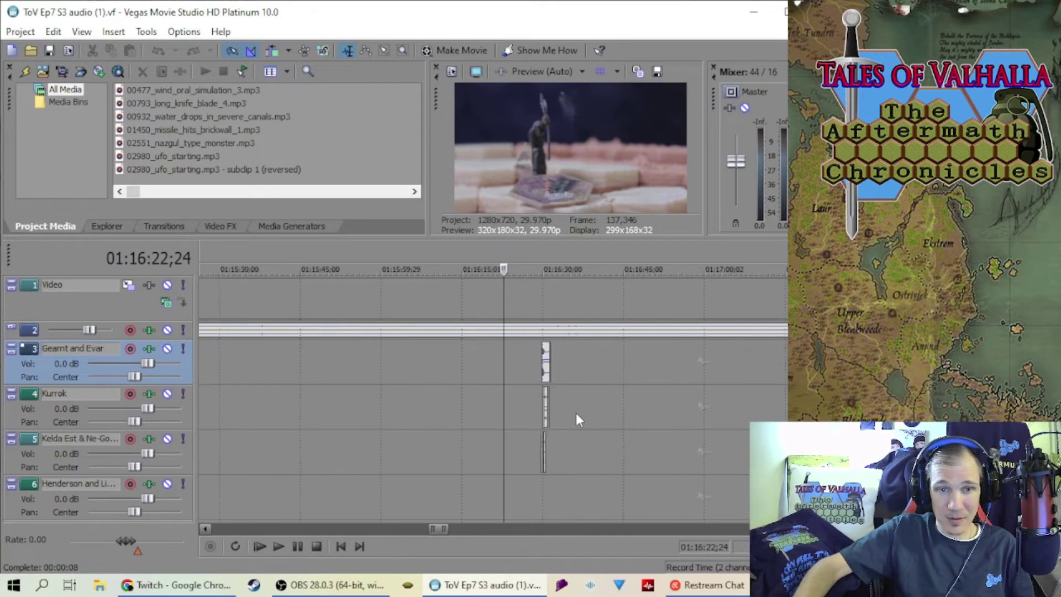
scroll(417, 415, down, 4)
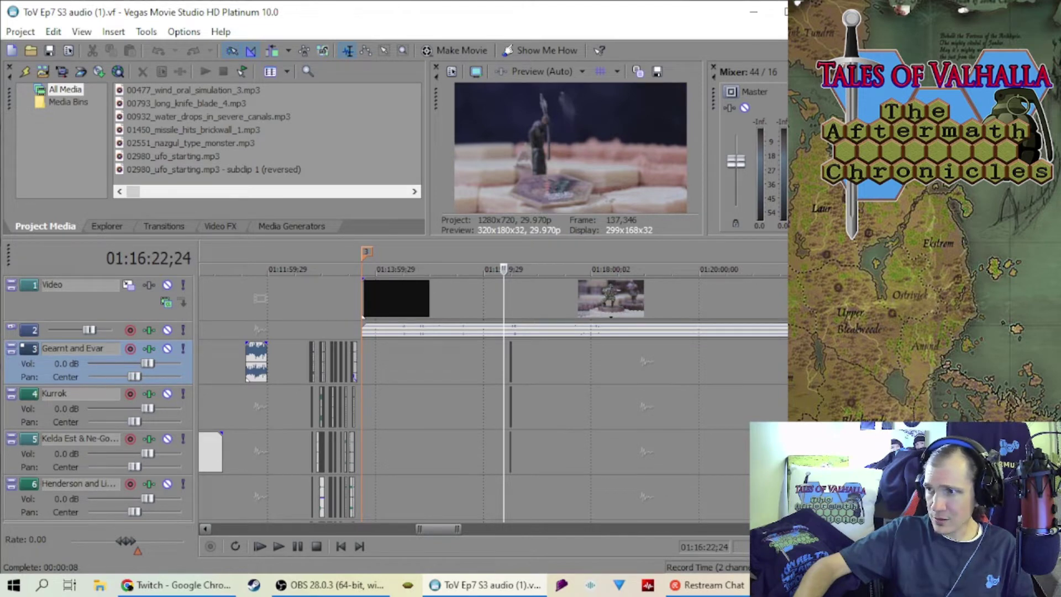
key(alt+Tab)
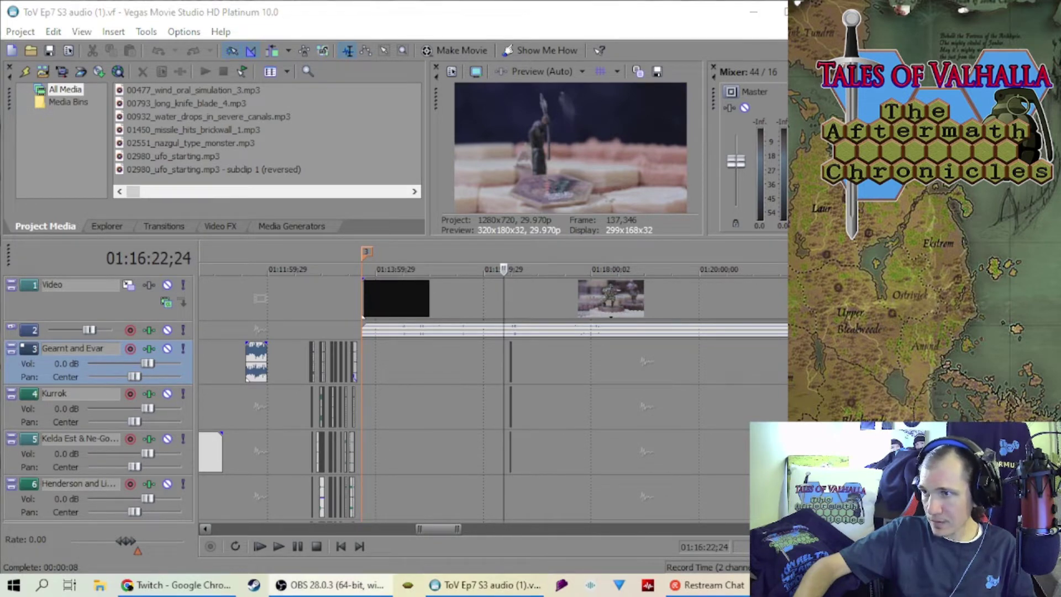
Position the playhead at about 01:13:49;16, just before the faded sound event on the Gearnt and Evar track.
click(476, 412)
scroll(595, 445, up, 15)
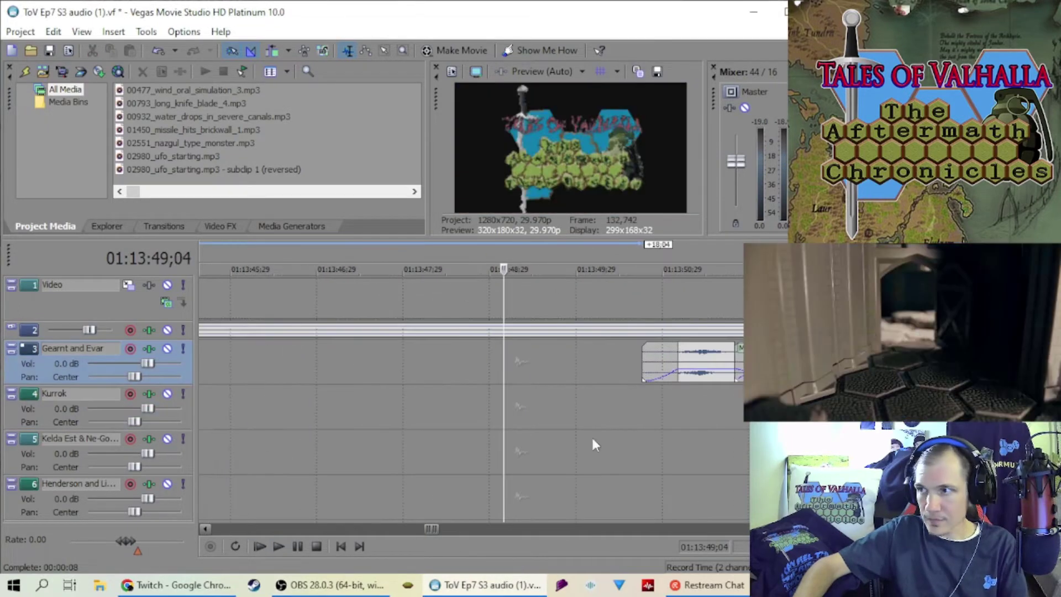
scroll(449, 356, down, 3)
click(442, 362)
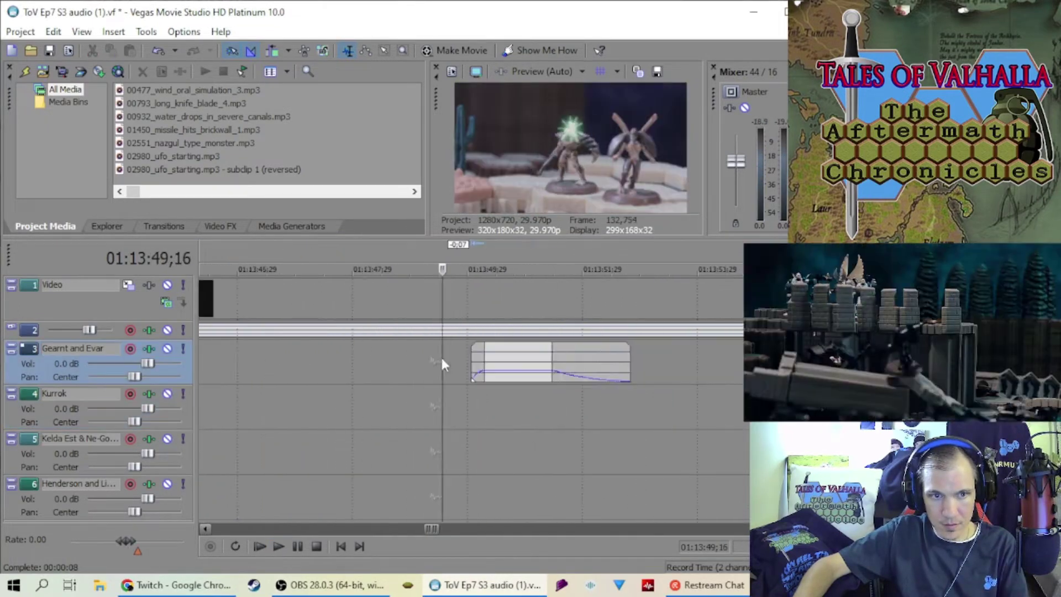
scroll(442, 364, down, 6)
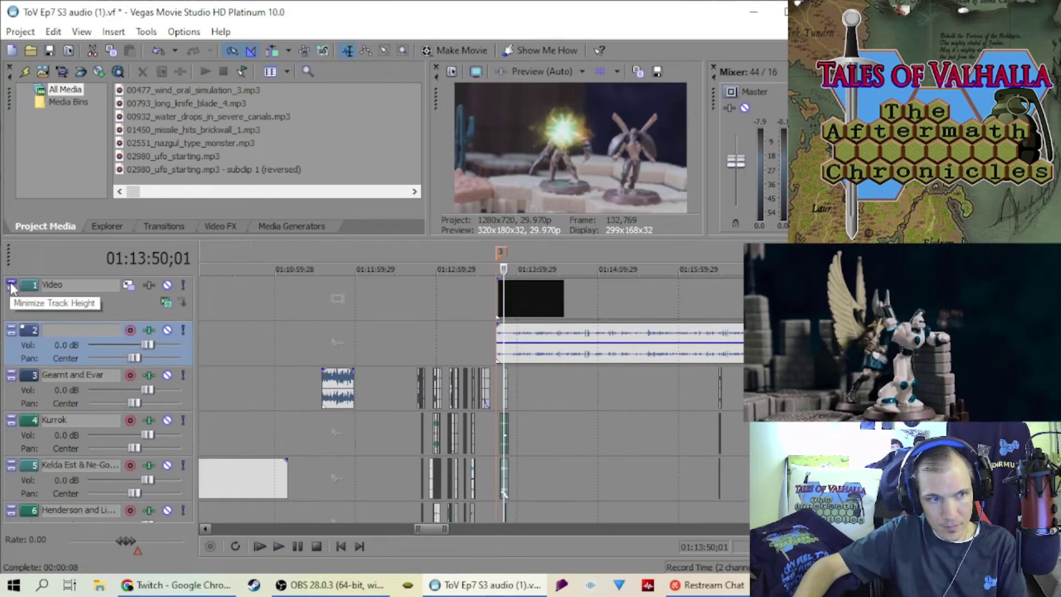
Minimize the height of the Video track and play the layered sound events from about 01:13:49.
click(11, 286)
scroll(475, 387, up, 8)
key(space)
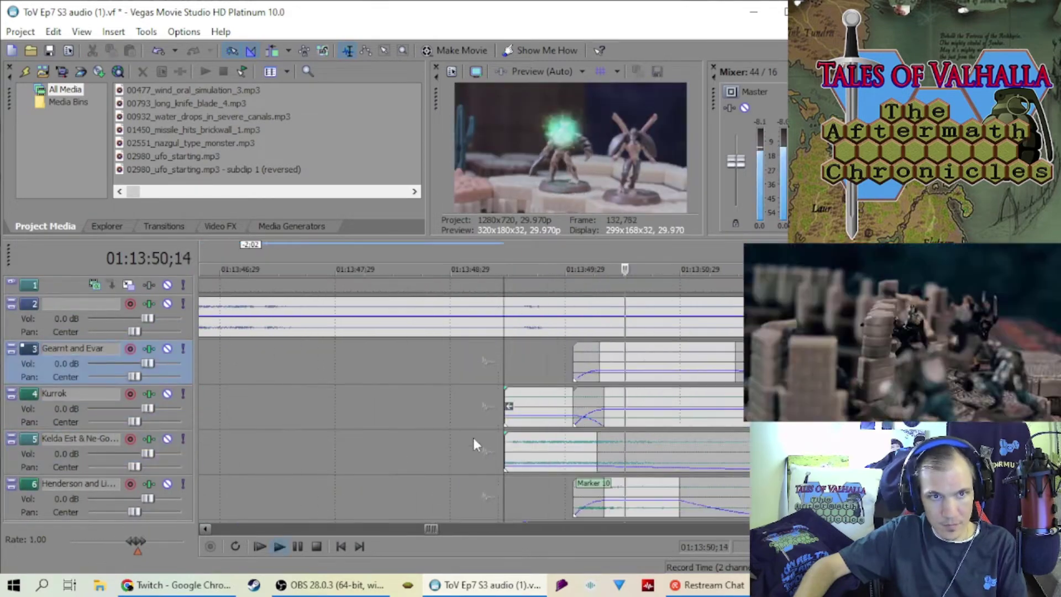
Copy the sound event on track 5 near 01:13:49 for reuse at the shot around 01:13:55;24.
click(447, 446)
scroll(475, 442, down, 3)
right_click(535, 388)
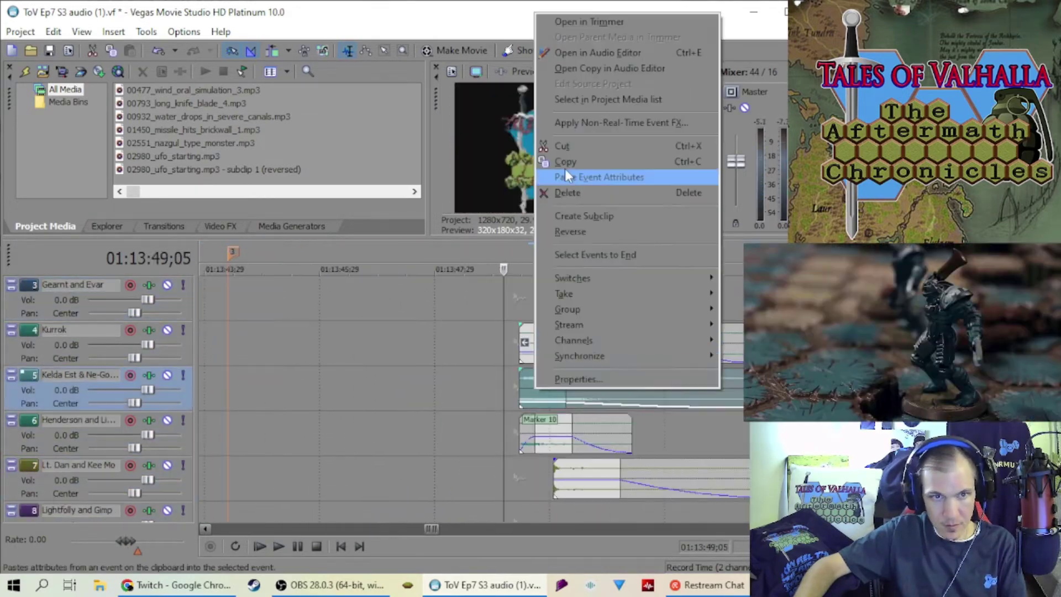
click(565, 177)
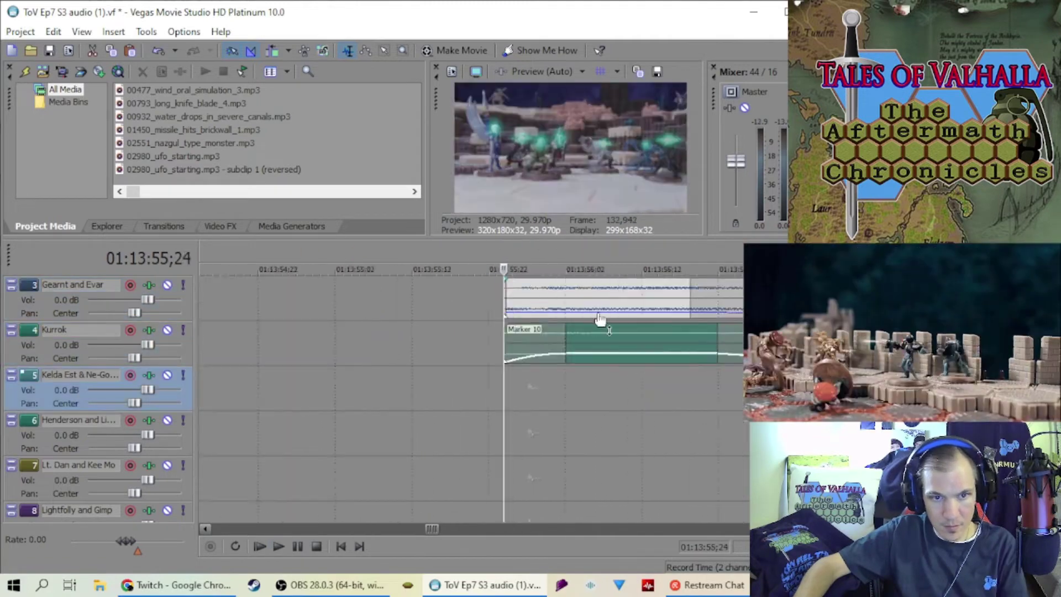
Place the Marker 10 sound event on track 6 at about 01:13:55;24 and play back the layered sounds.
scroll(522, 297, down, 3)
click(245, 363)
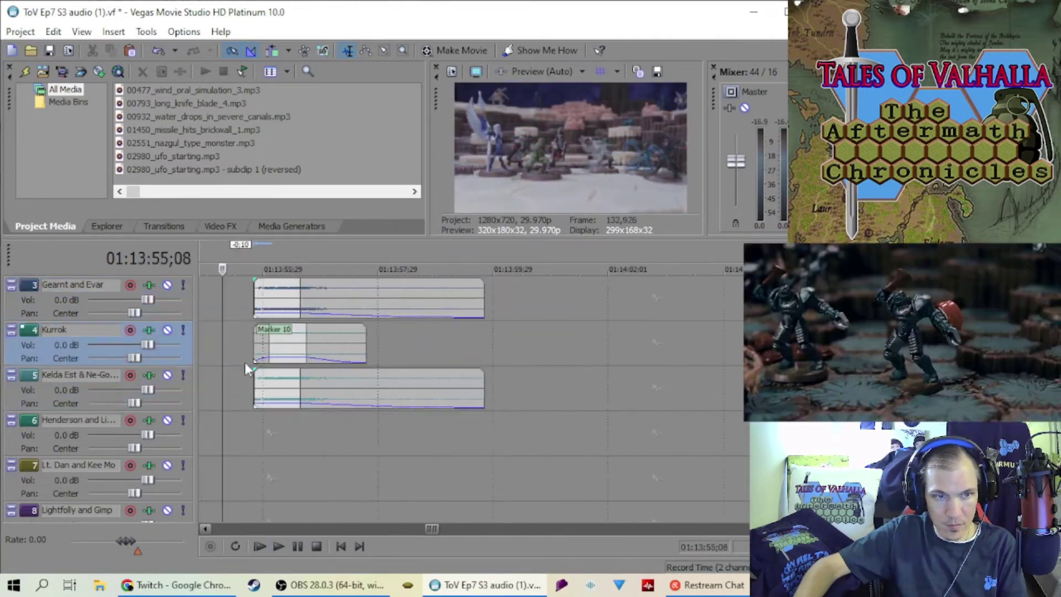
scroll(407, 369, up, 3)
click(561, 337)
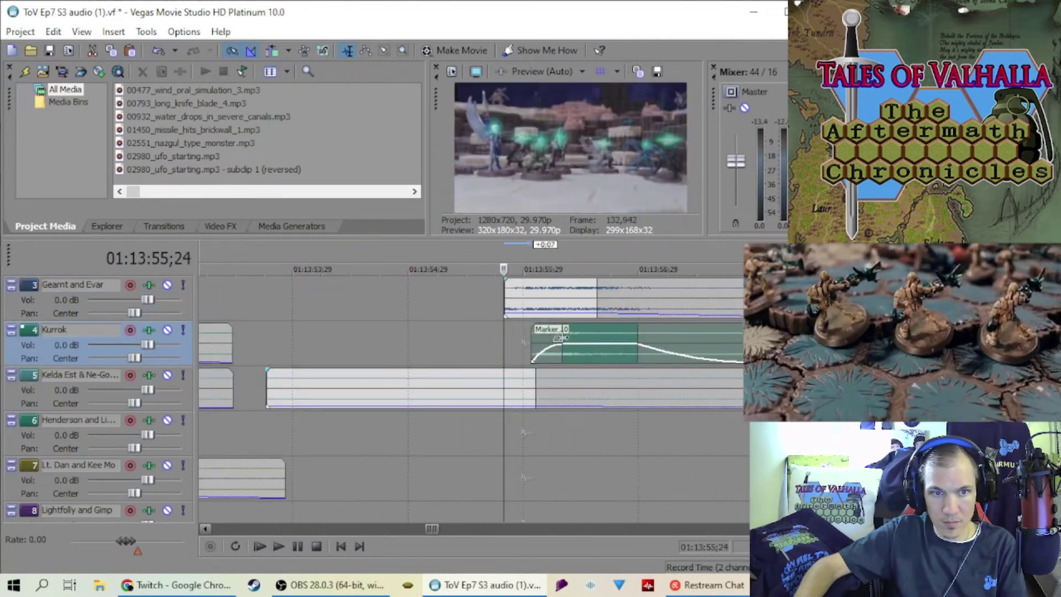
drag(561, 337, 539, 438)
scroll(416, 357, down, 2)
key(space)
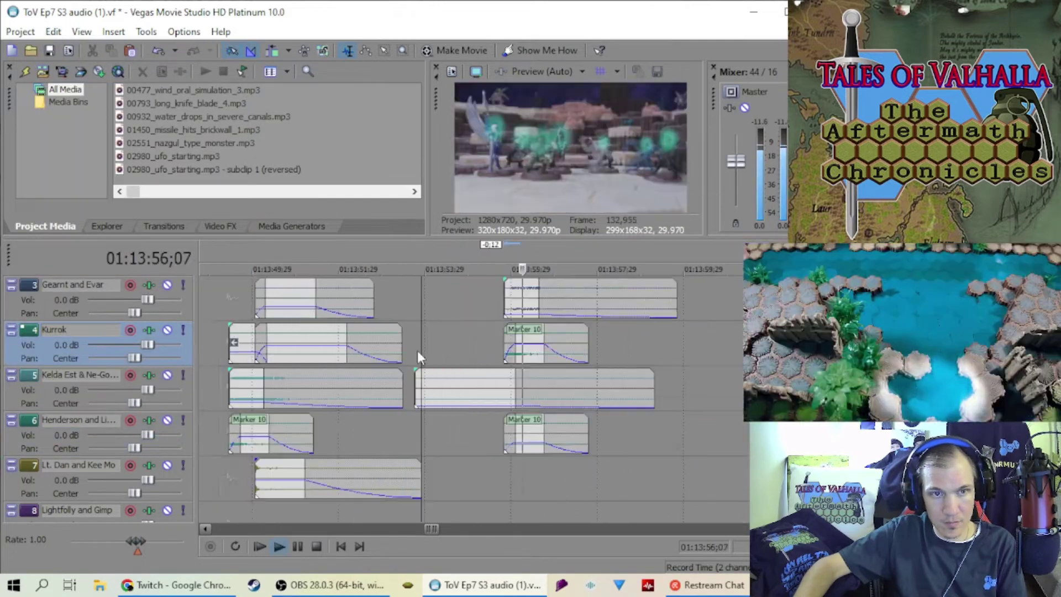
Go to 01:13:30;29, ahead of marker 3, and play the sound event on track 5.
click(491, 369)
scroll(416, 398, down, 3)
scroll(567, 334, up, 3)
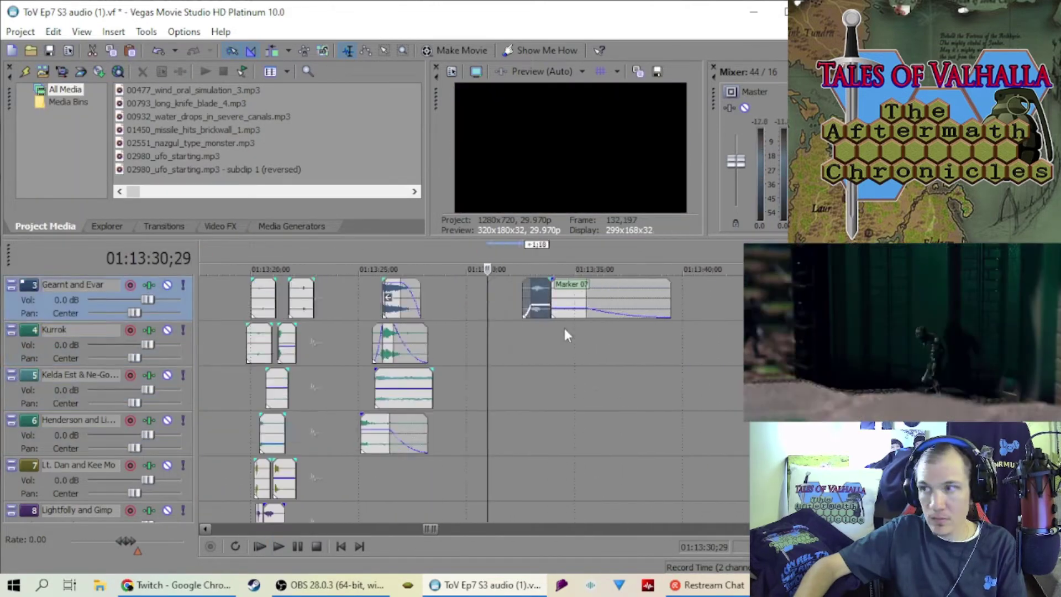
scroll(597, 417, down, 3)
scroll(597, 417, up, 2)
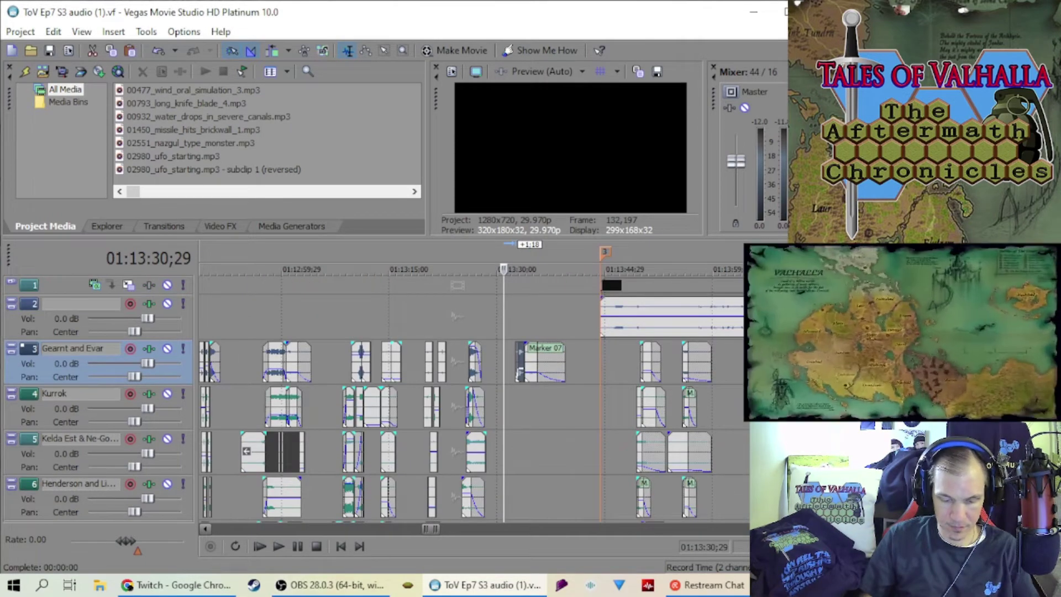
scroll(452, 323, up, 4)
click(466, 450)
scroll(501, 416, up, 2)
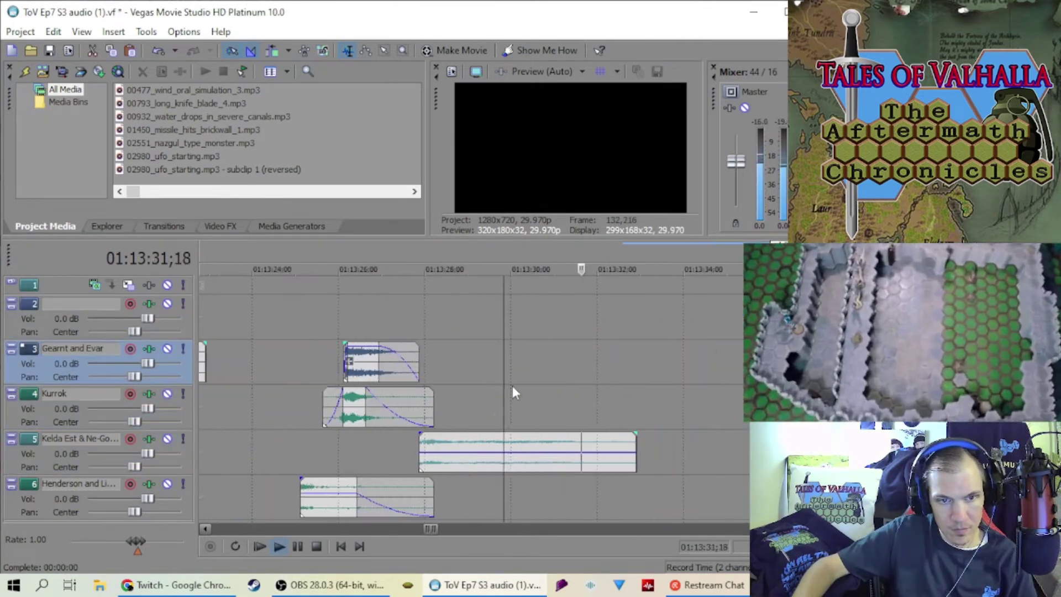
Fade out the end of the long sound event on track 5 and replay from about 01:13:25.
click(487, 406)
scroll(498, 437, up, 2)
right_click(532, 466)
key(Escape)
scroll(552, 456, down, 2)
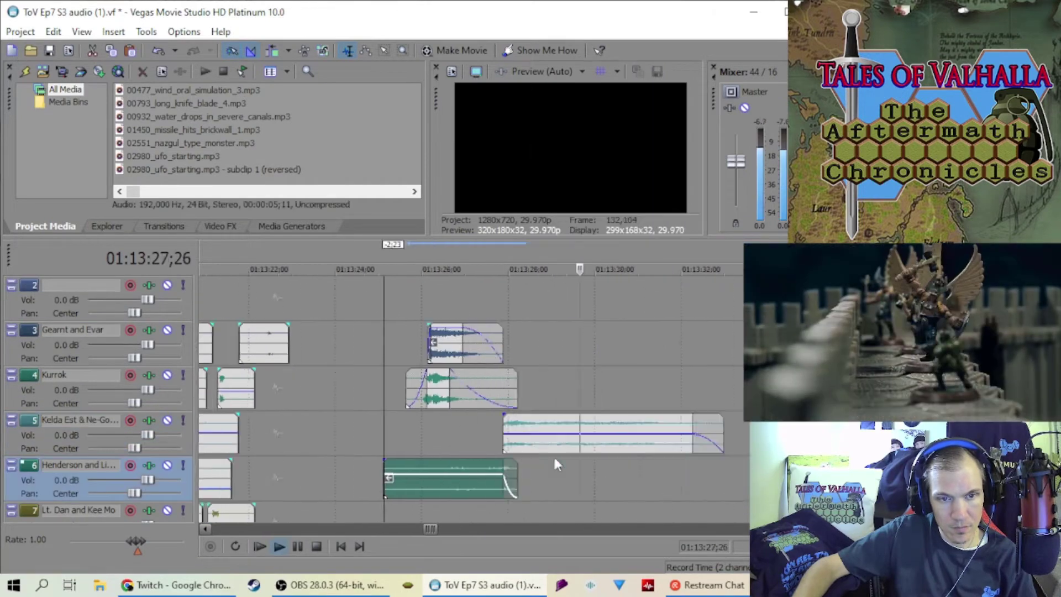
Arrange the sound events on tracks 8 to 10 between about 01:13:51 and 01:13:55, and play them back.
scroll(547, 304, down, 3)
scroll(479, 424, down, 2)
scroll(497, 398, down, 2)
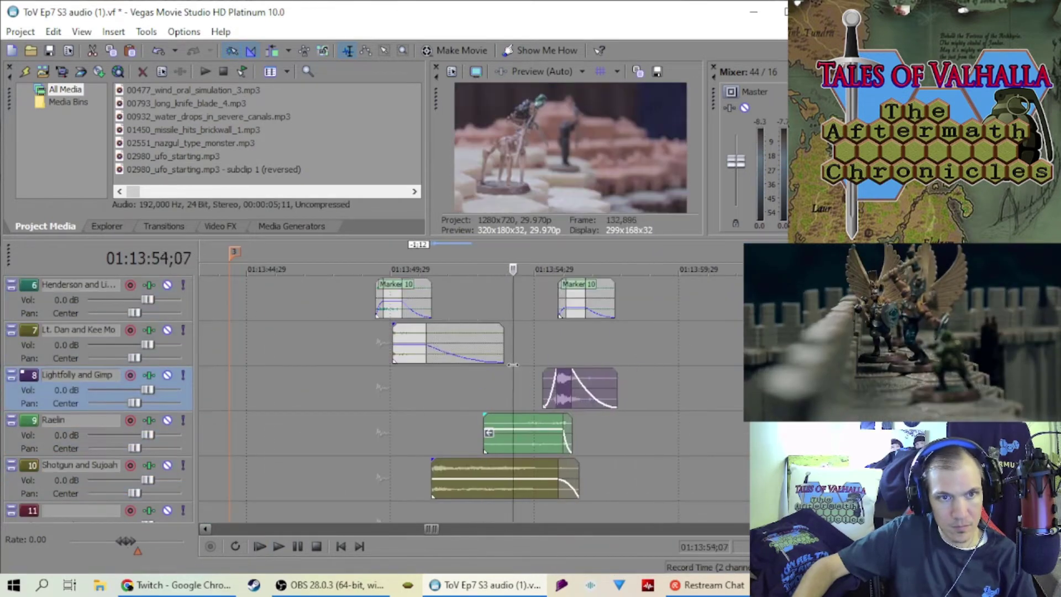
scroll(498, 398, up, 3)
click(502, 418)
key(space)
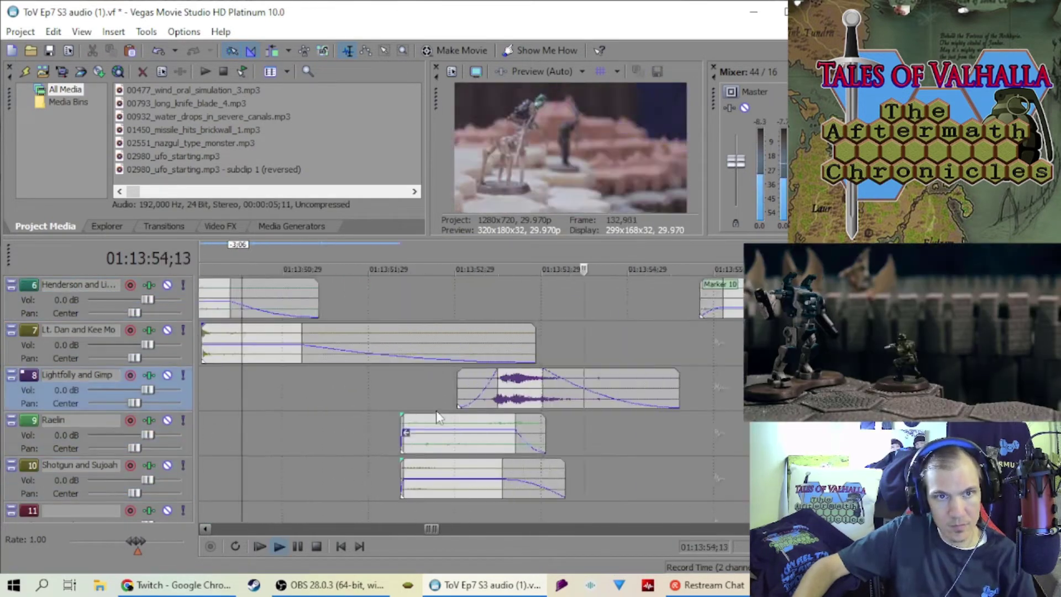
Add the reversed VOWSH-small-dowel-whooshGrenadeOpen.mp3 subclip to the Gearnt and Evar track at about 01:14:40.
scroll(553, 409, up, 4)
scroll(579, 403, down, 4)
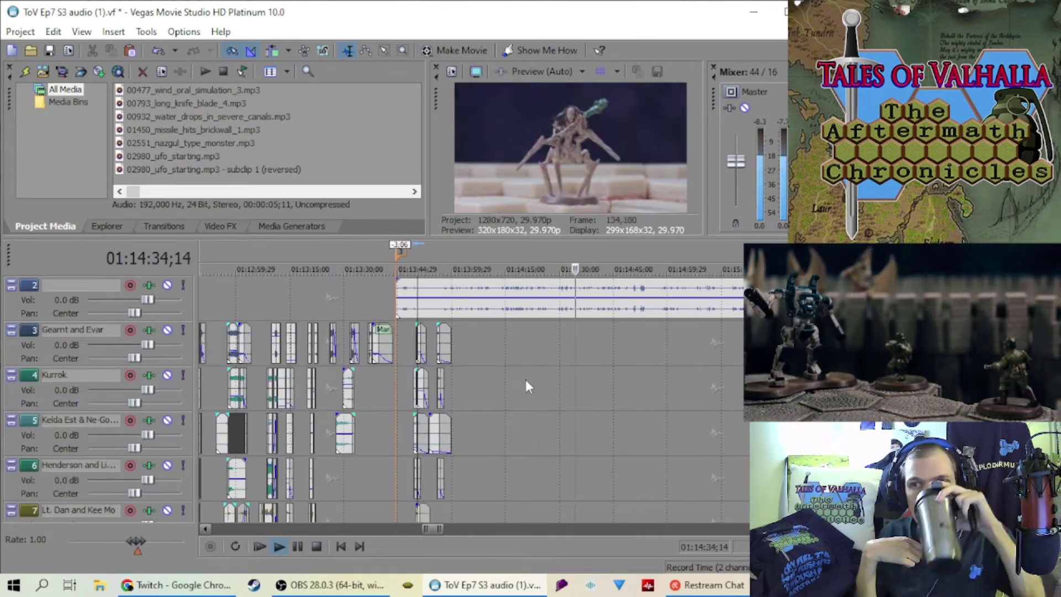
click(456, 396)
key(ctrl+v)
scroll(417, 383, up, 5)
scroll(470, 361, up, 3)
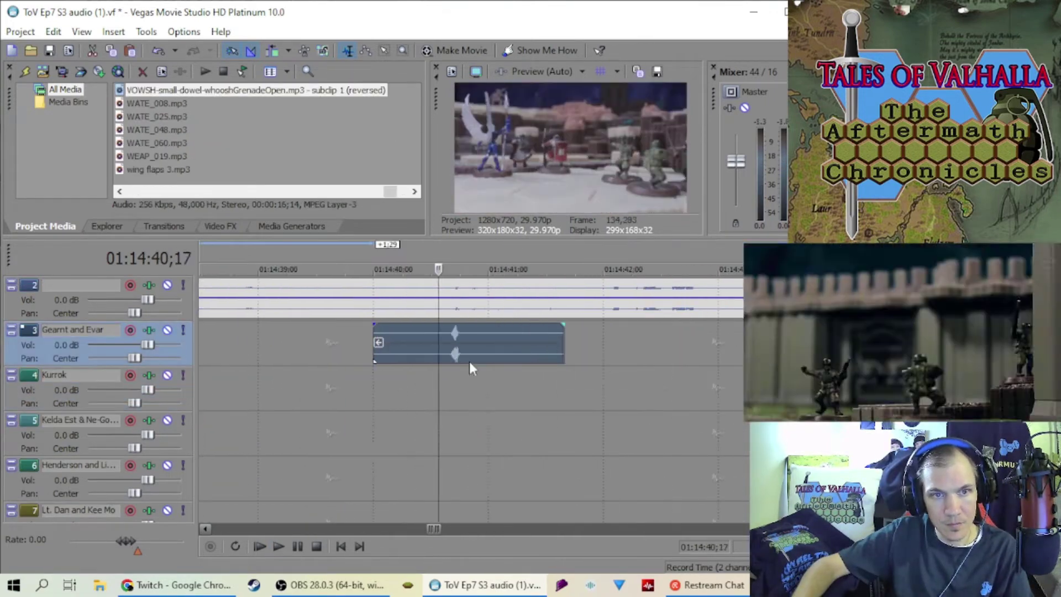
Shift the track 5 sound event to just after 01:13:22 and the track 6 event to about 01:13:19.
scroll(492, 360, down, 4)
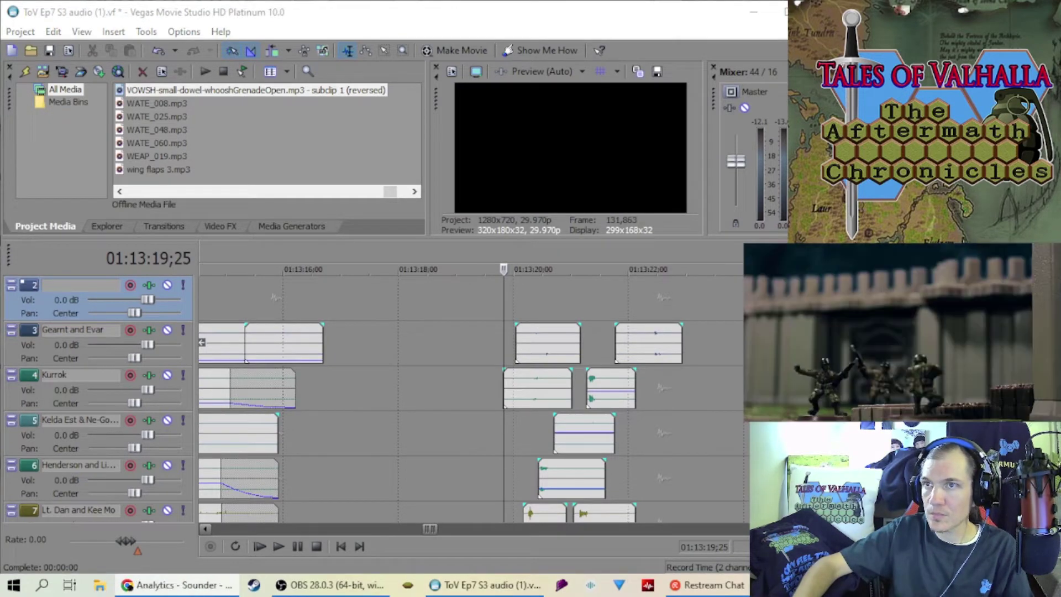
scroll(454, 382, down, 4)
click(453, 382)
scroll(542, 399, up, 1)
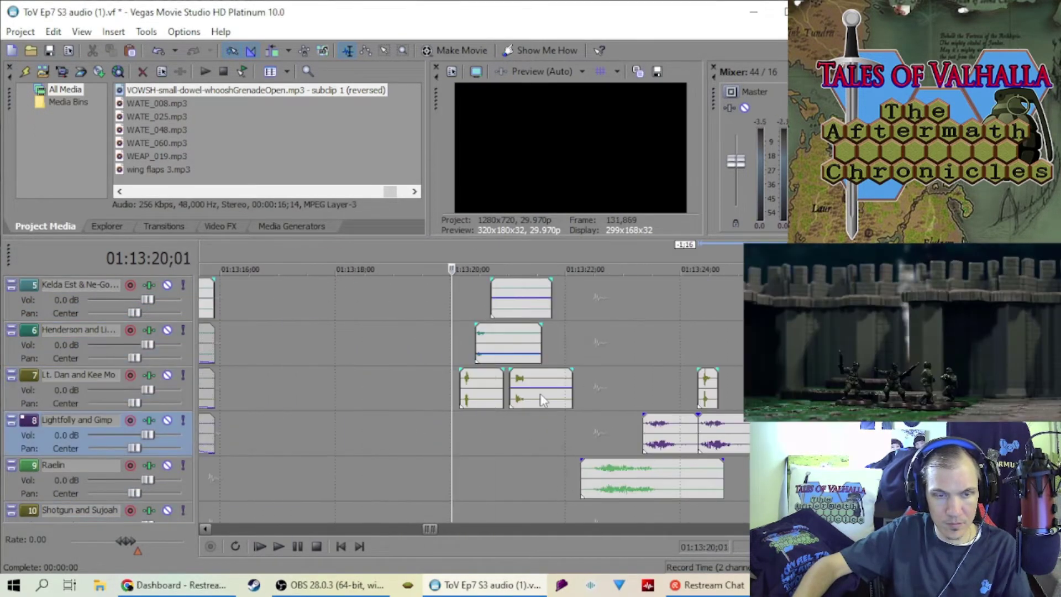
scroll(541, 400, up, 3)
click(523, 343)
scroll(677, 369, up, 2)
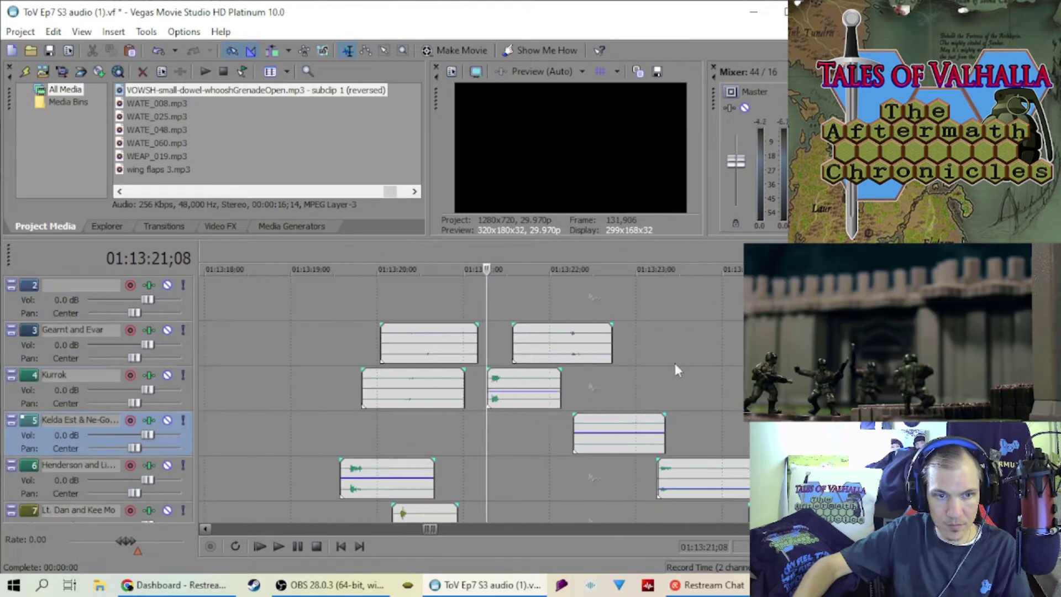
Place the sound events from tracks 8 to 10 onto tracks 4 to 6 around 01:13:24 and play them.
scroll(677, 369, down, 3)
click(522, 314)
scroll(522, 314, up, 2)
right_click(487, 420)
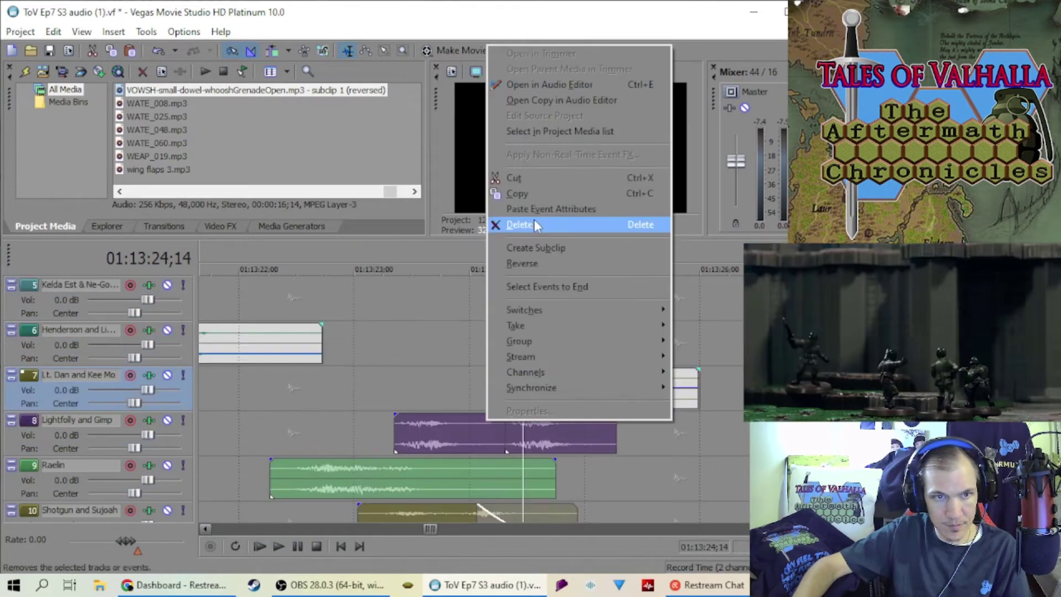
click(535, 225)
scroll(483, 325, up, 3)
key(space)
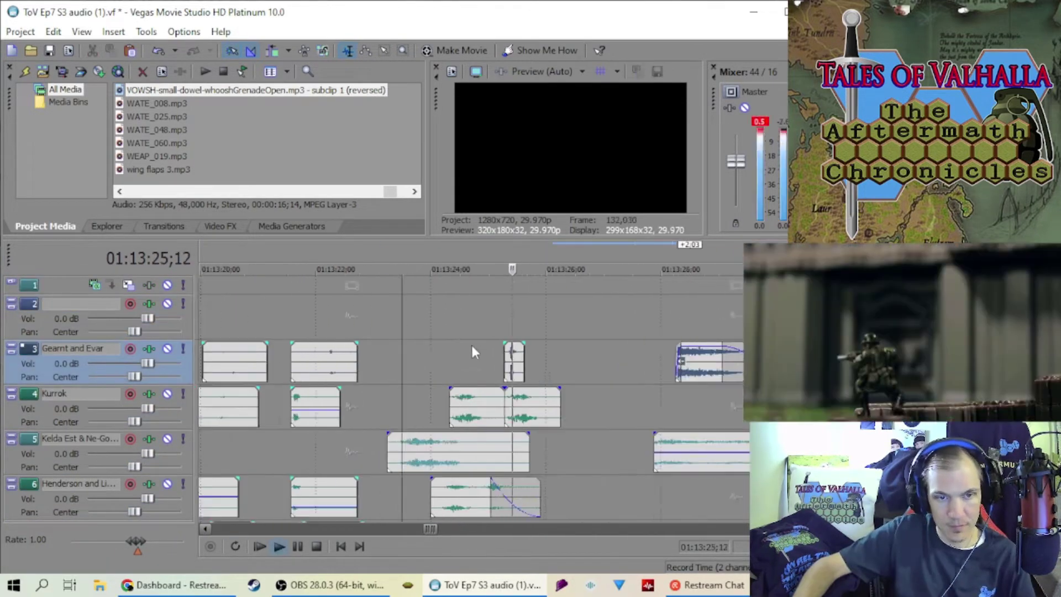
Position the sound events on tracks 4 to 6 from 01:14:43;06 onward and play them against the video.
click(587, 415)
key(space)
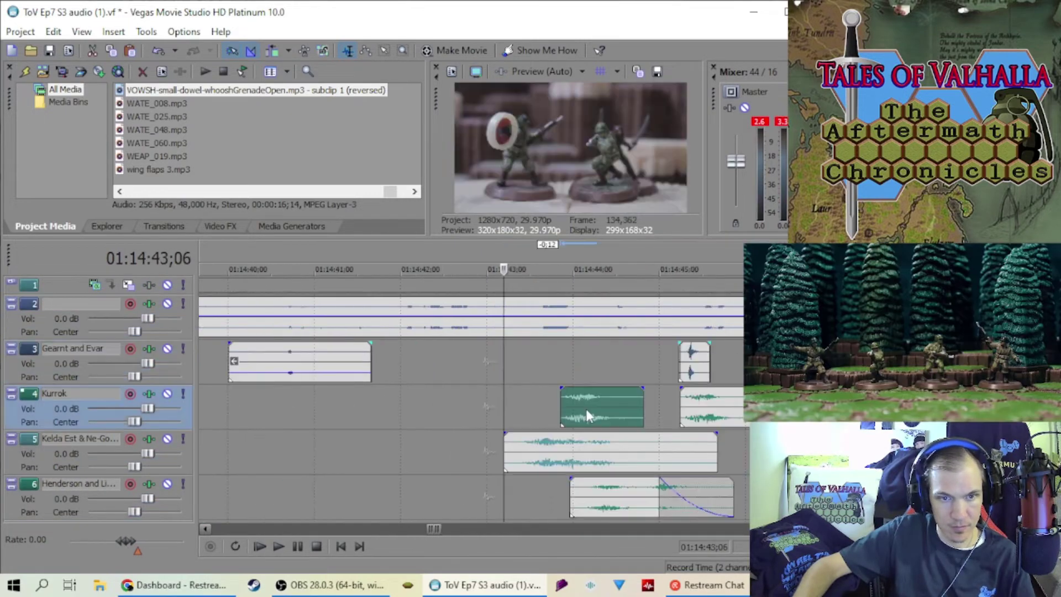
key(space)
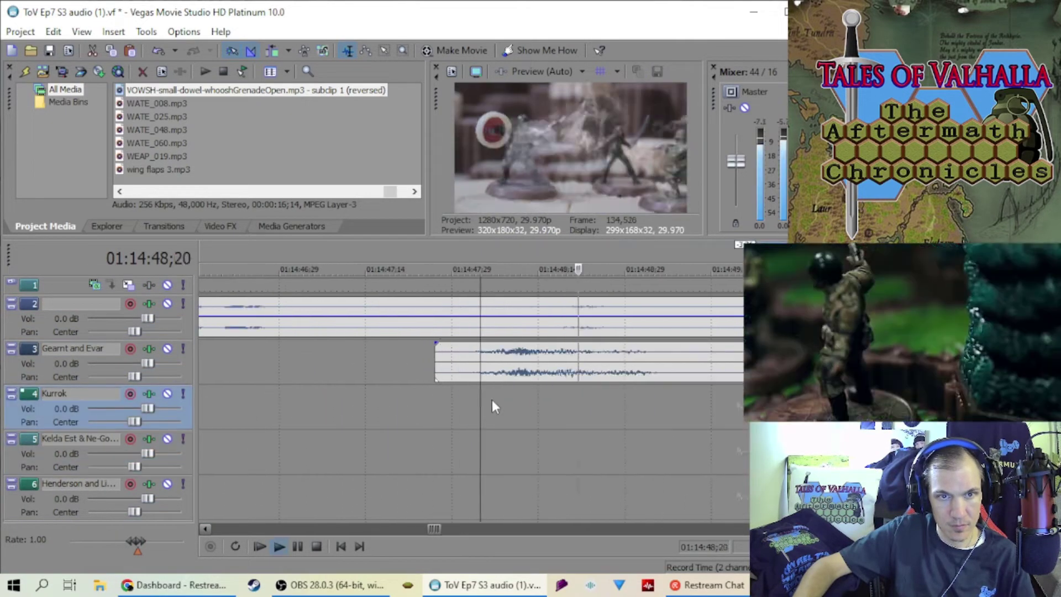
Place sound events on the Kurrok track from about 01:14:48, on track 5 at about 01:14:50;07 and on Gearnt and Evar at about 01:14:50;18.
scroll(492, 406, down, 5)
key(space)
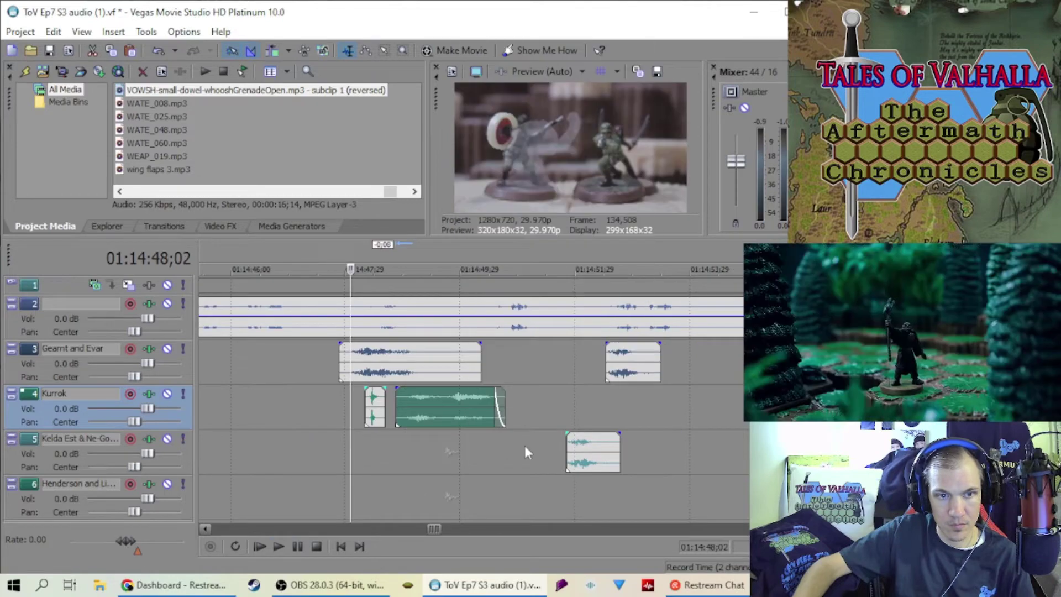
scroll(524, 420, up, 3)
click(429, 440)
click(432, 377)
click(443, 381)
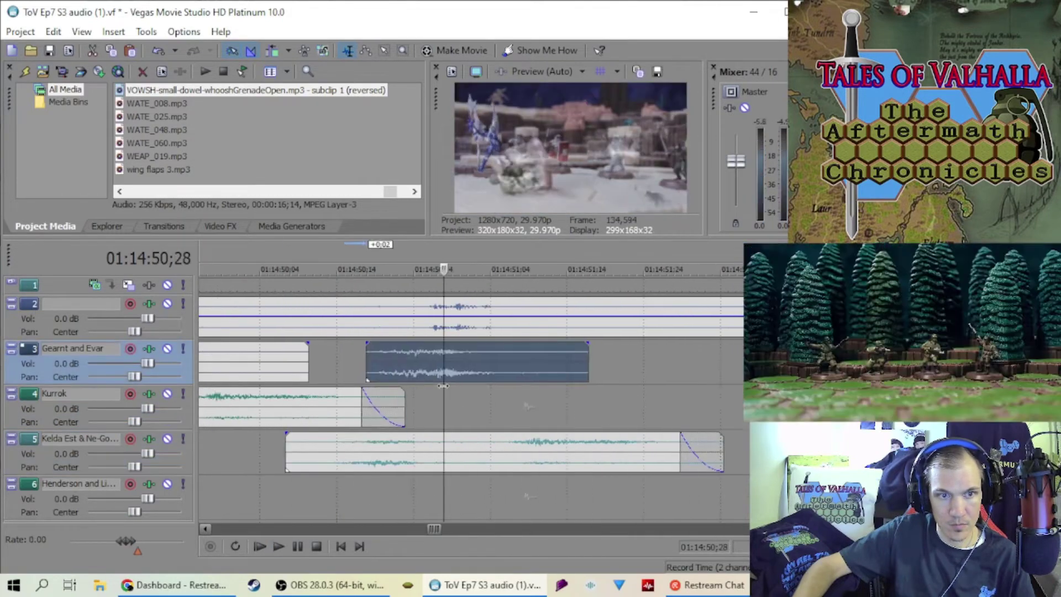
Place sound events on Gearnt and Evar at about 01:14:52;14, faded in, and on Kurrok at about 01:14:53, and play them.
click(484, 403)
drag(483, 403, 530, 409)
right_click(460, 344)
click(460, 344)
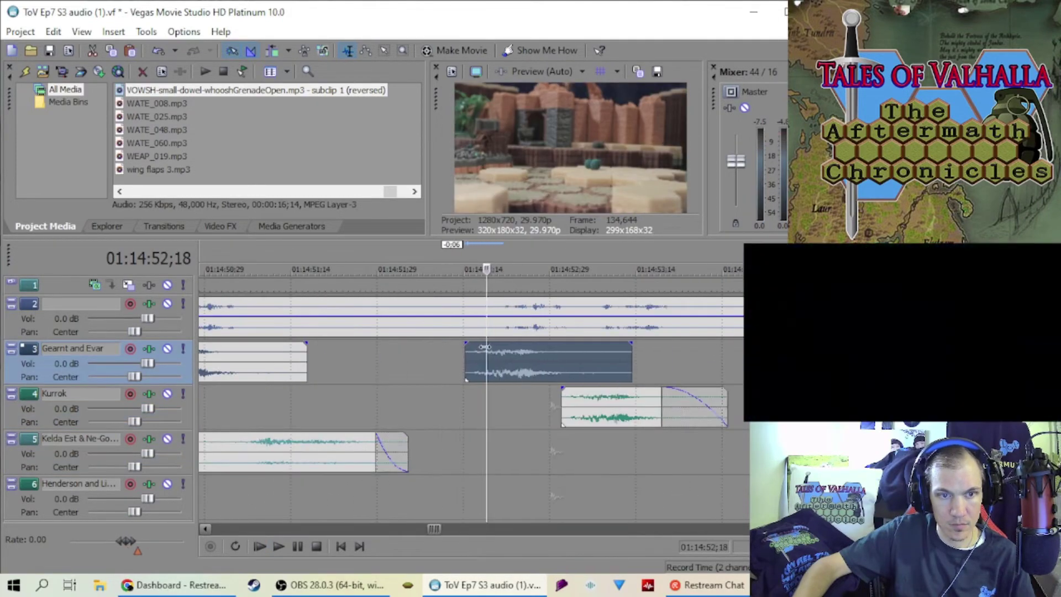
drag(484, 347, 450, 345)
scroll(497, 387, down, 4)
key(space)
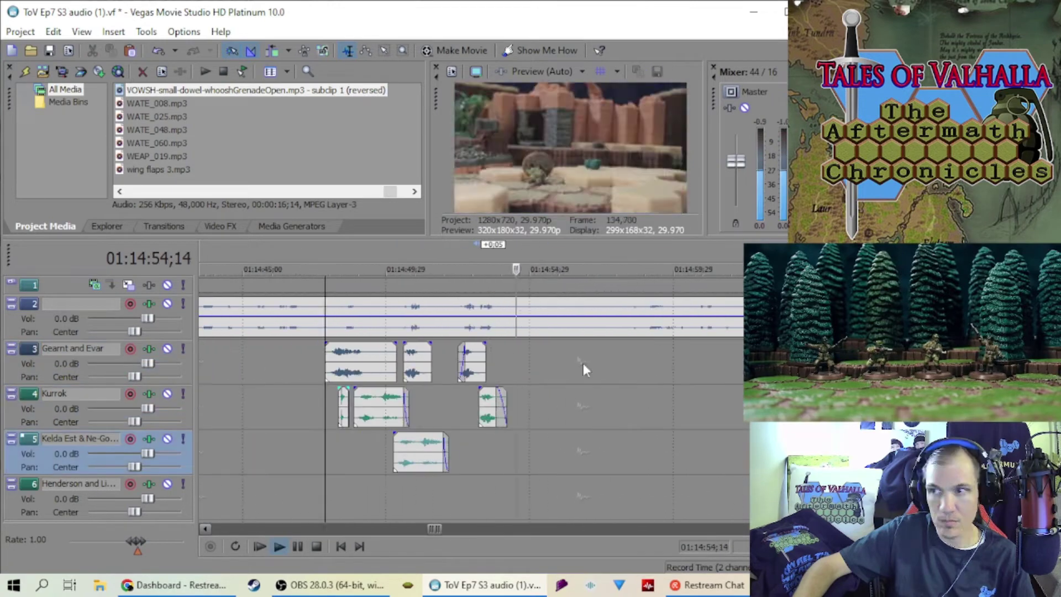
Save the project and play the video from about 01:14:54.
key(space)
scroll(363, 430, down, 3)
click(375, 407)
click(383, 370)
scroll(516, 396, down, 2)
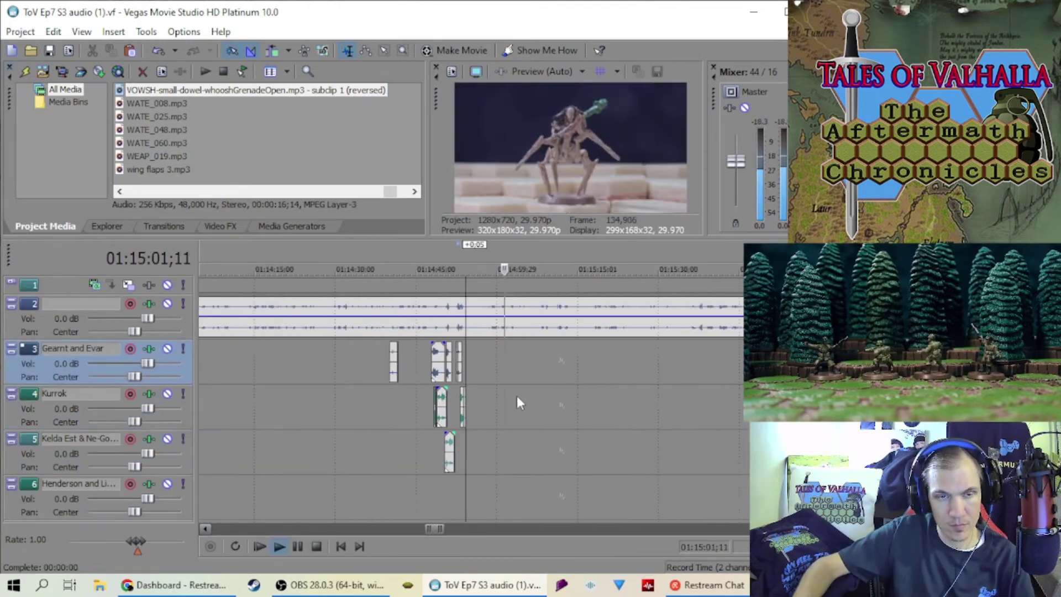
Place the reversed sound event on the Gearnt and Evar track at about 01:15:04;11 and play it.
scroll(516, 396, up, 5)
mouse_move(525, 367)
mouse_down()
mouse_move(656, 356)
mouse_move(524, 361)
mouse_up()
click(526, 396)
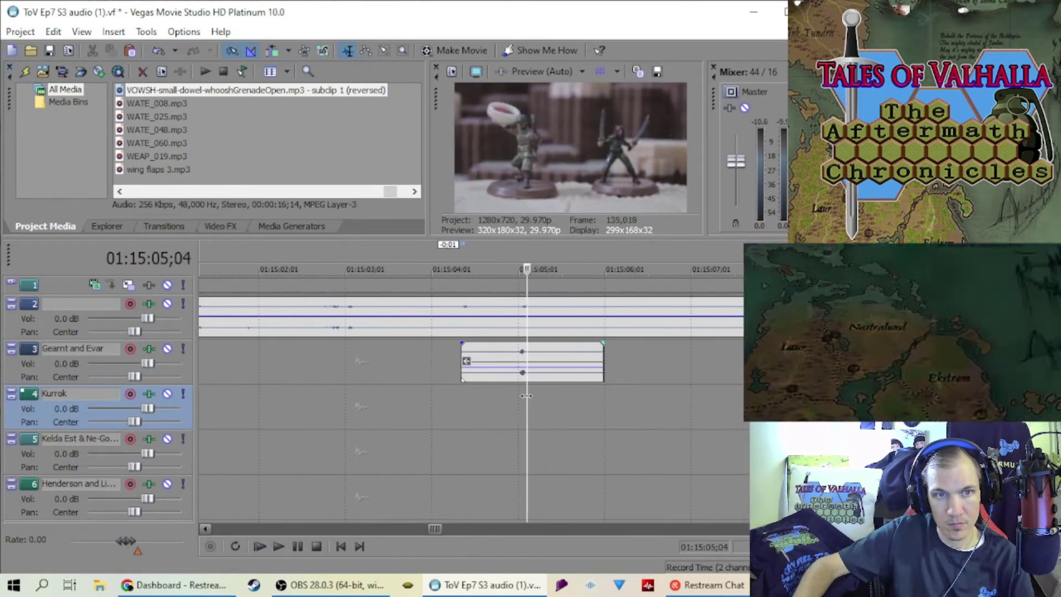
scroll(526, 396, down, 5)
key(space)
Align three faded-in sound events on tracks 4 to 6 at 01:15:06;01 and extend the Kurrok event to about 01:15:08;09.
scroll(321, 376, up, 3)
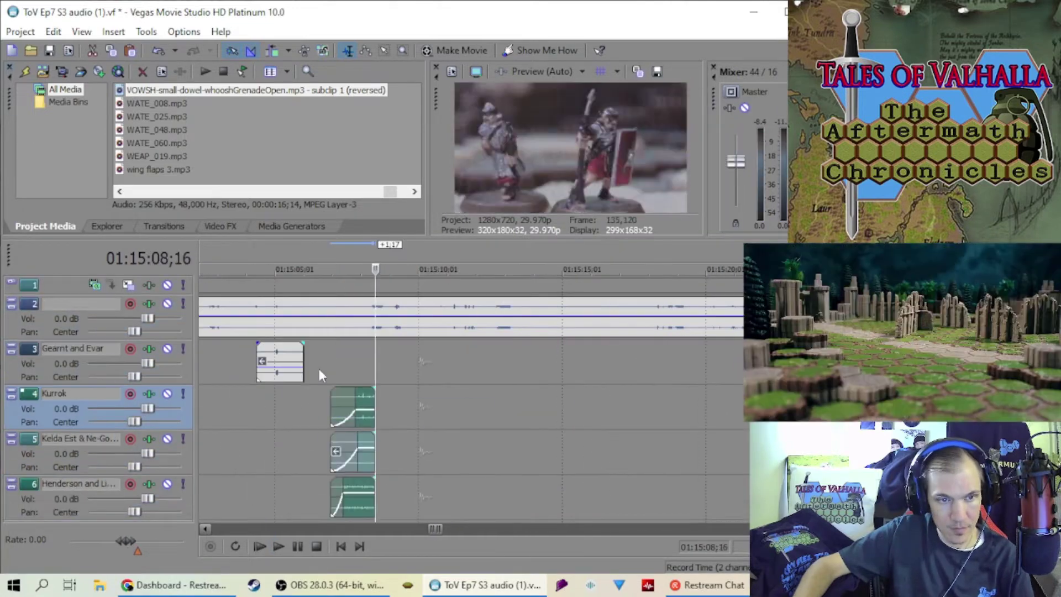
scroll(639, 390, up, 3)
scroll(530, 394, down, 2)
drag(486, 406, 524, 407)
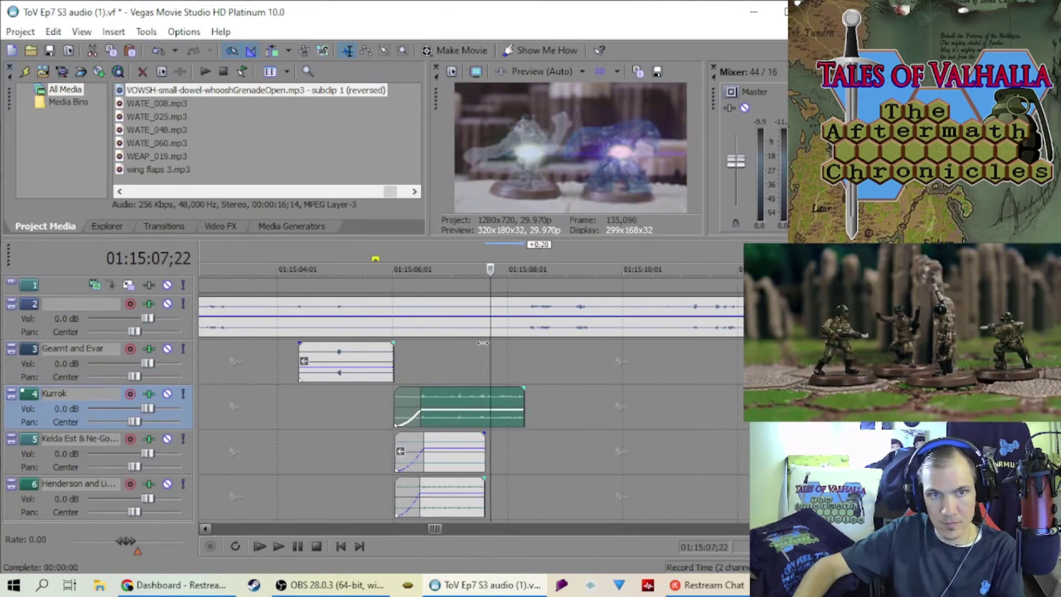
Paste two copies of the Kurrok sound event end to end and extend the last one to 01:15:15;26.
scroll(482, 343, up, 2)
key(ctrl+v)
key(ctrl+v)
scroll(618, 387, down, 3)
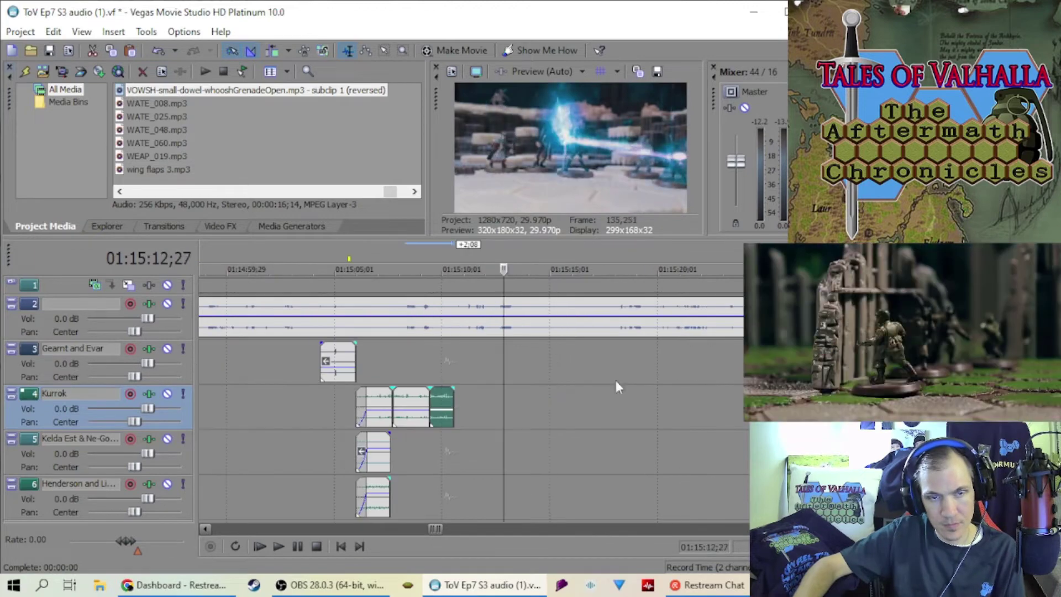
drag(455, 406, 575, 367)
Extend the track 5 event to about 01:15:09;14, append a copy of it, and extend the track 6 event to about 01:15:16.
scroll(576, 367, up, 3)
scroll(677, 357, down, 2)
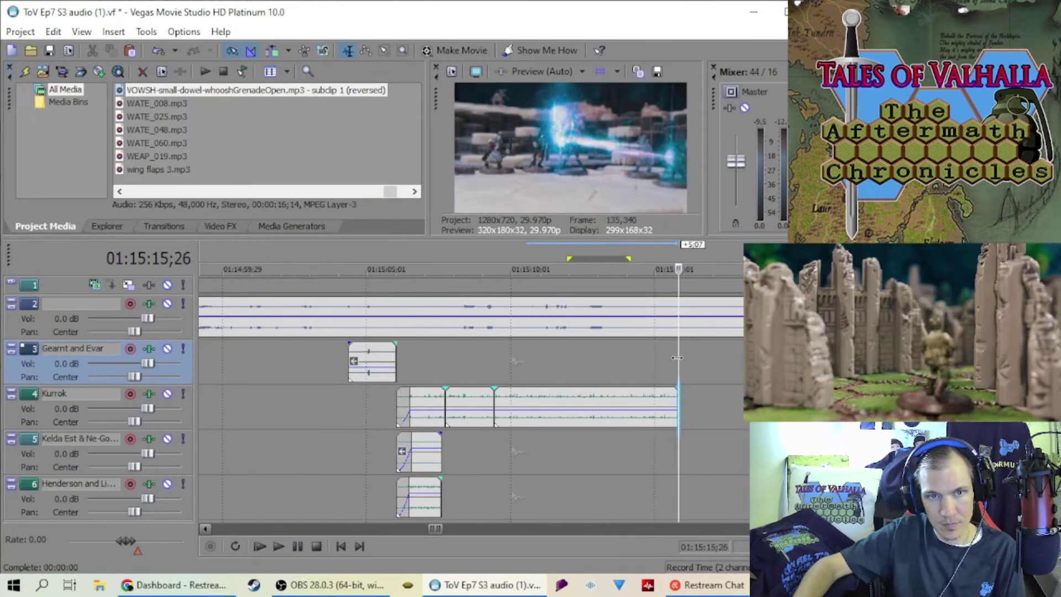
click(504, 385)
scroll(478, 366, up, 2)
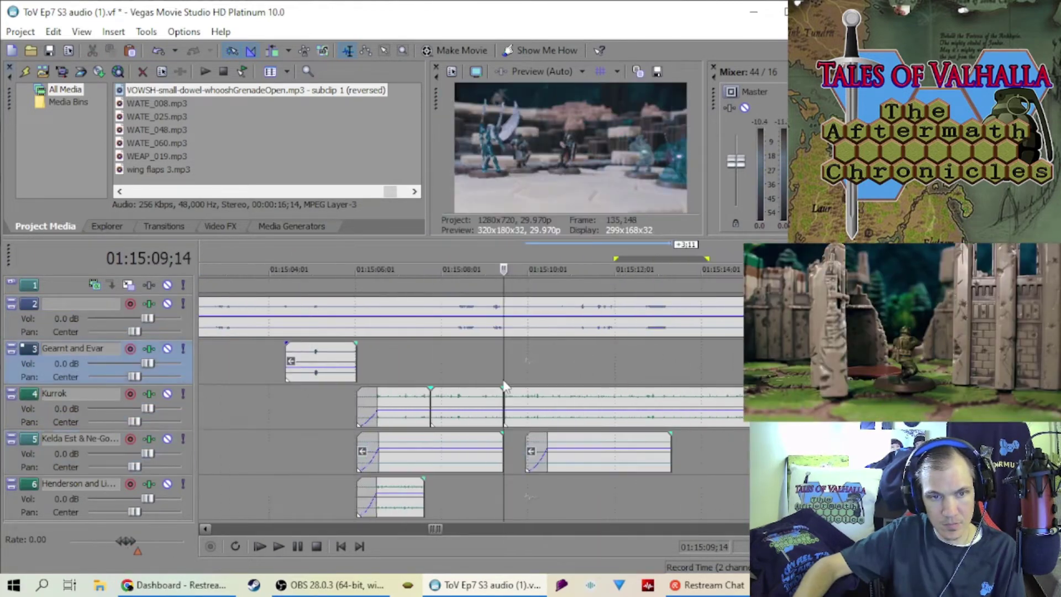
scroll(504, 385, down, 3)
drag(424, 496, 621, 496)
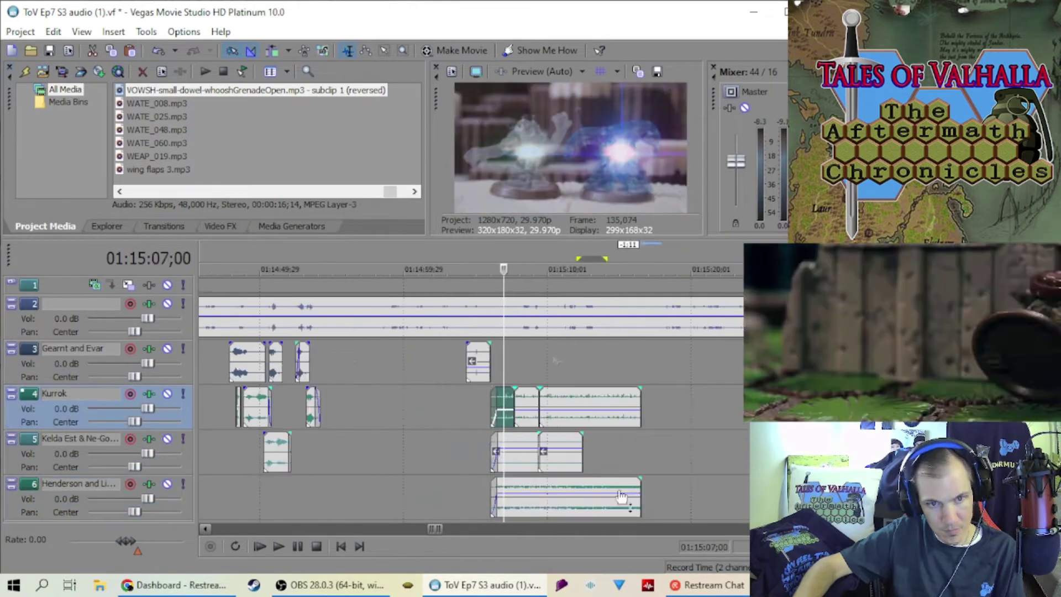
Move the layered sound events from tracks 4 to 6 up to tracks 3 to 5, starting at 01:15:06;01, and play them.
scroll(622, 496, up, 3)
drag(545, 362, 551, 374)
scroll(460, 437, up, 3)
key(space)
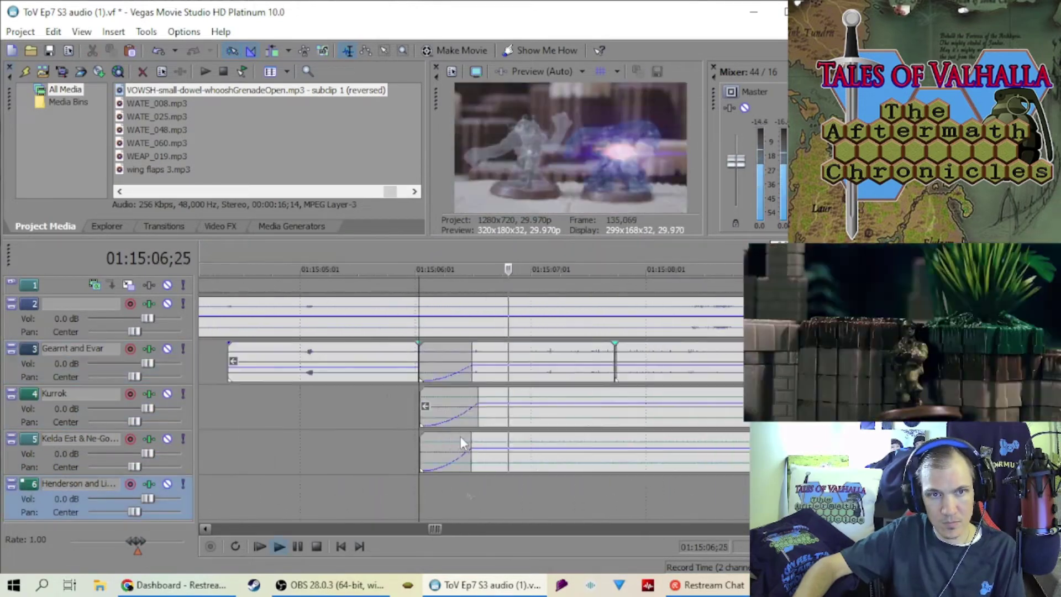
Reuse sound events from around 01:13:14 and position them on the Kurrok track between about 01:15:09 and 01:15:13.
scroll(460, 436, down, 3)
click(473, 420)
scroll(474, 420, up, 2)
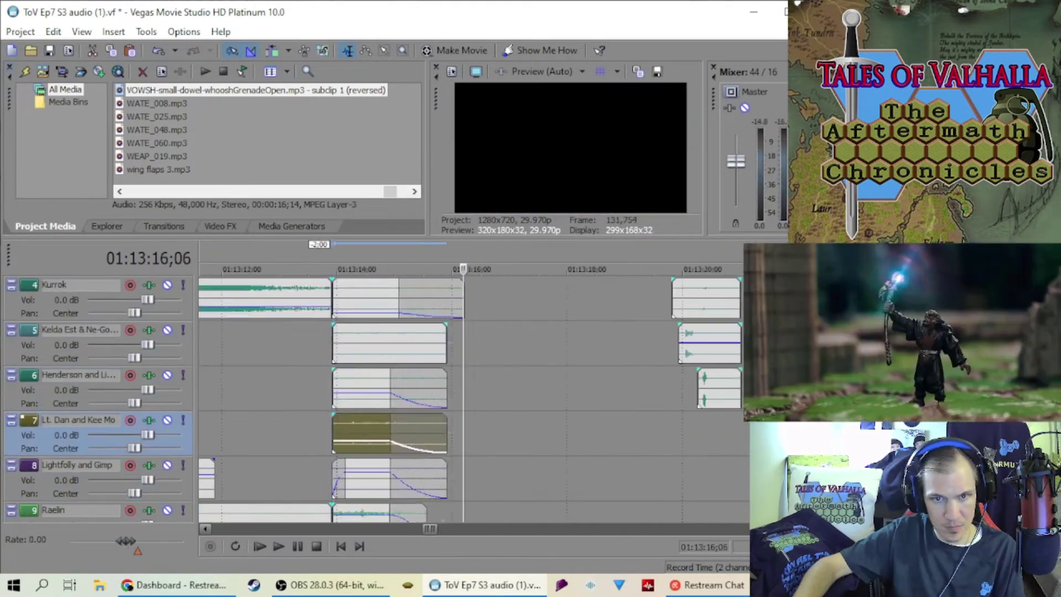
right_click(426, 384)
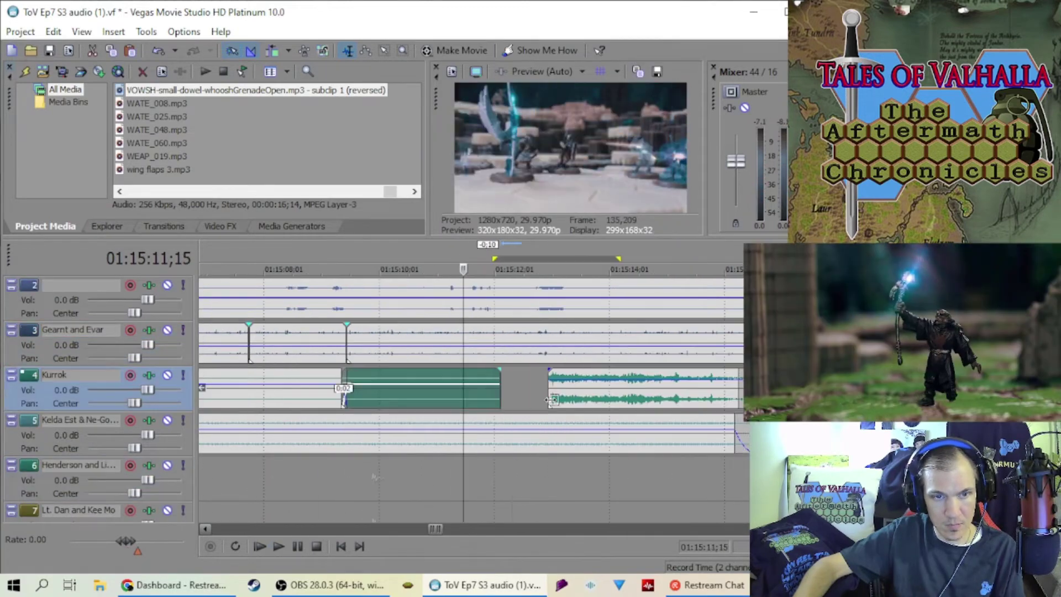
drag(552, 399, 592, 403)
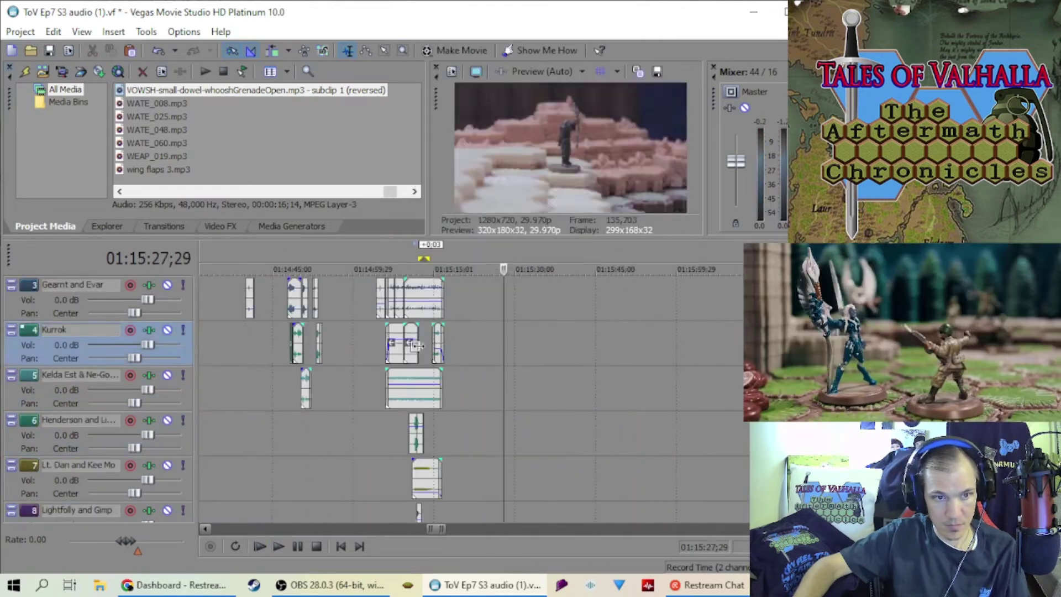
Move the short sound event from the Kurrok track to the Raelin track at about 01:15:12;04 and play it.
scroll(417, 345, up, 5)
key(space)
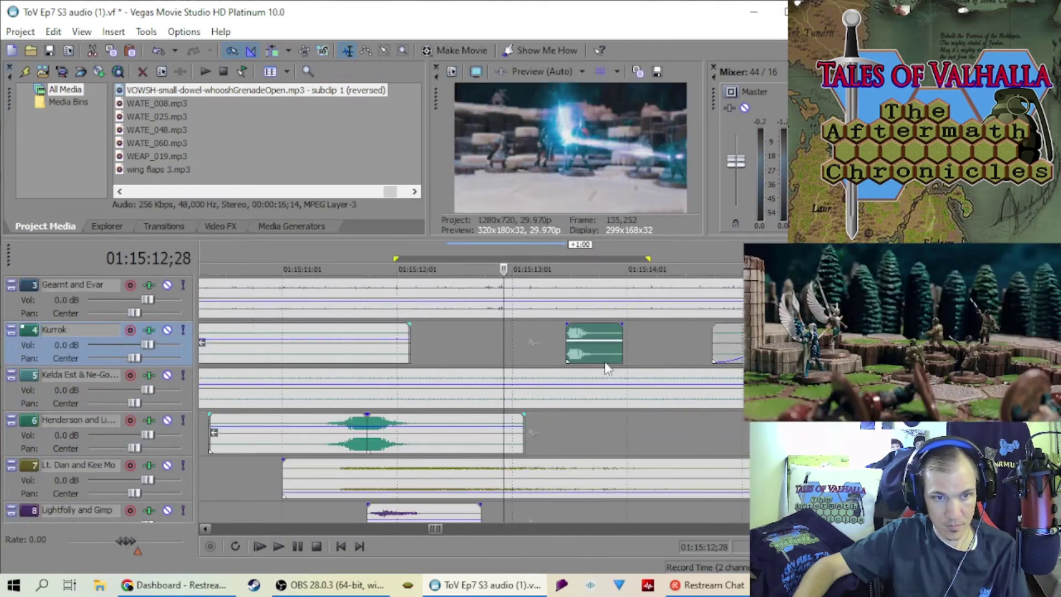
scroll(443, 387, down, 3)
click(467, 430)
scroll(468, 430, right, 2)
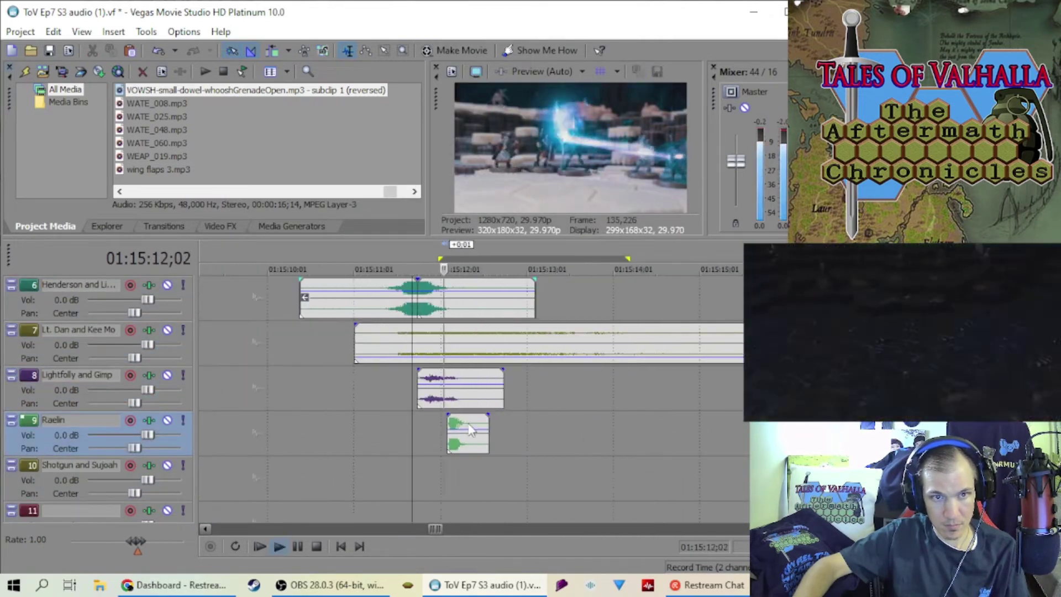
Fade out the long events on tracks 3, 5 and 7 near 01:15:16 and continue the track 6 swell on the Kurrok track.
scroll(433, 422, up, 3)
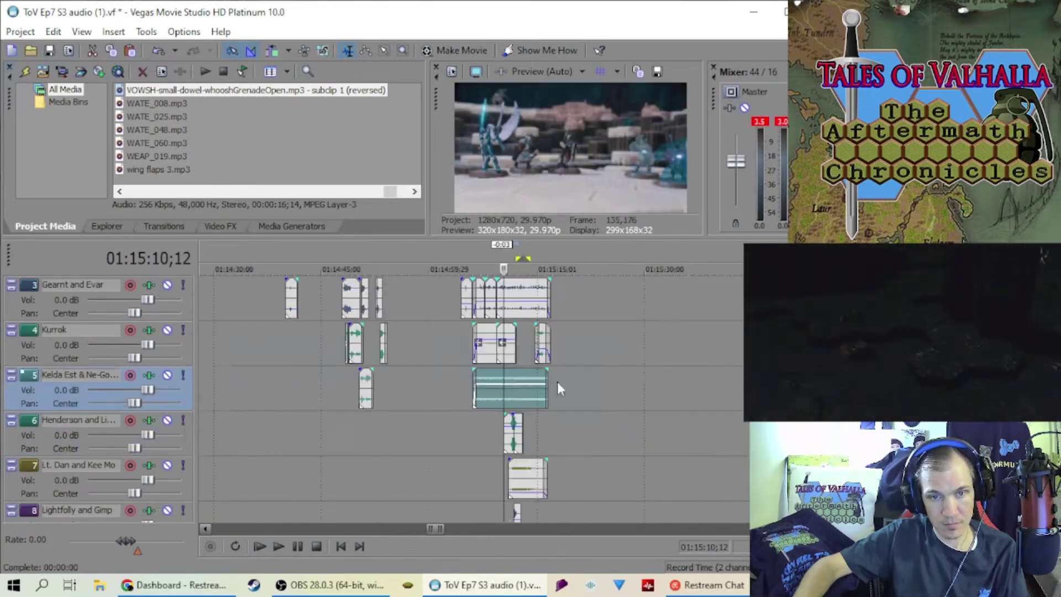
click(522, 369)
key(space)
scroll(471, 485, up, 5)
scroll(589, 435, down, 1)
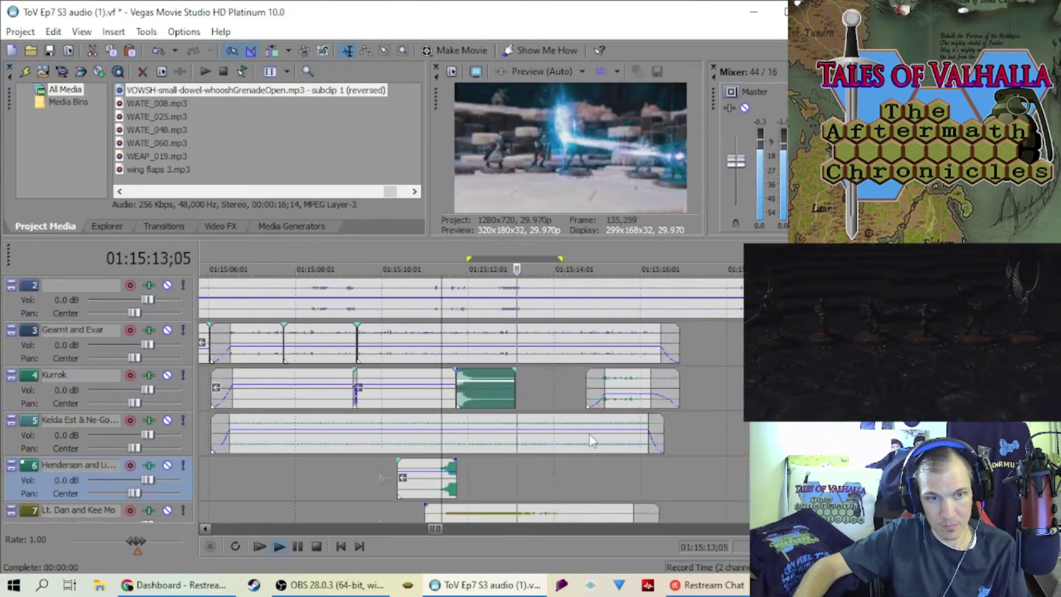
Play the layered sound events around 01:12:58 and copy sound events from there for reuse.
click(513, 478)
scroll(513, 479, down, 3)
click(531, 312)
scroll(532, 312, up, 3)
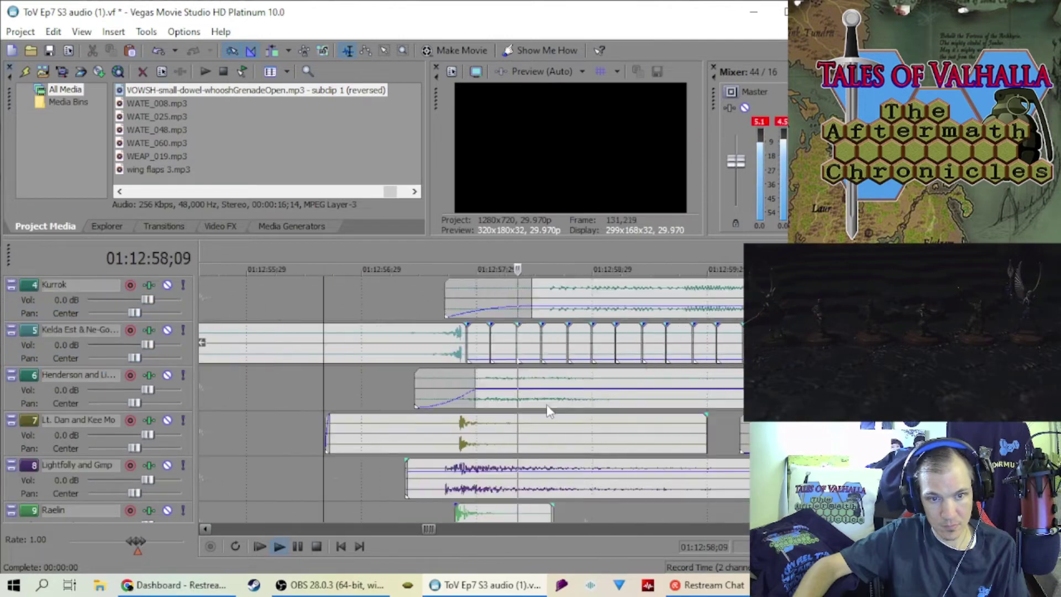
scroll(539, 442, down, 2)
scroll(539, 442, down, 3)
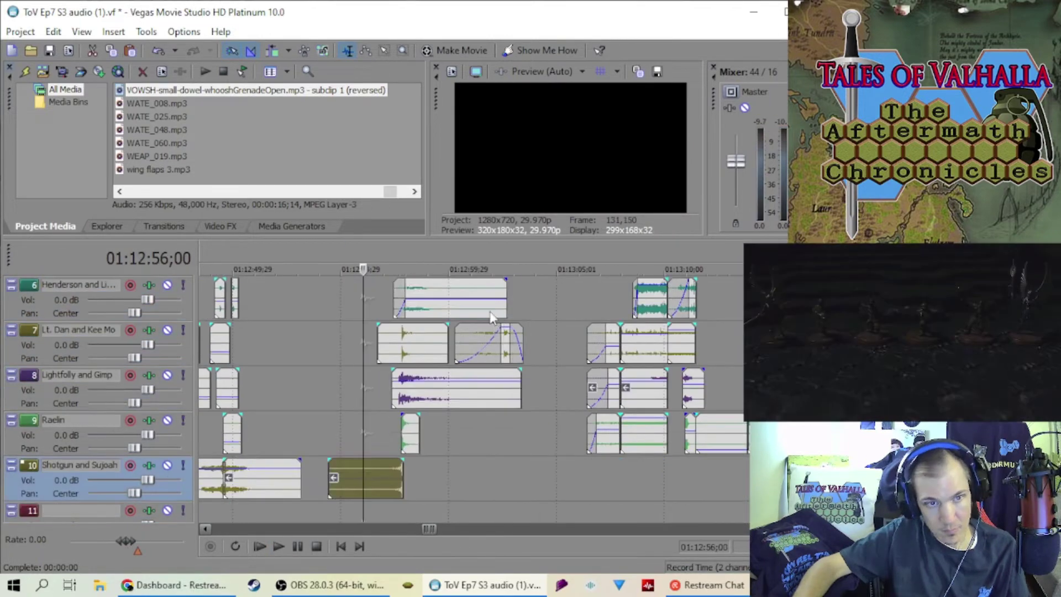
scroll(500, 392, up, 3)
right_click(499, 393)
click(549, 383)
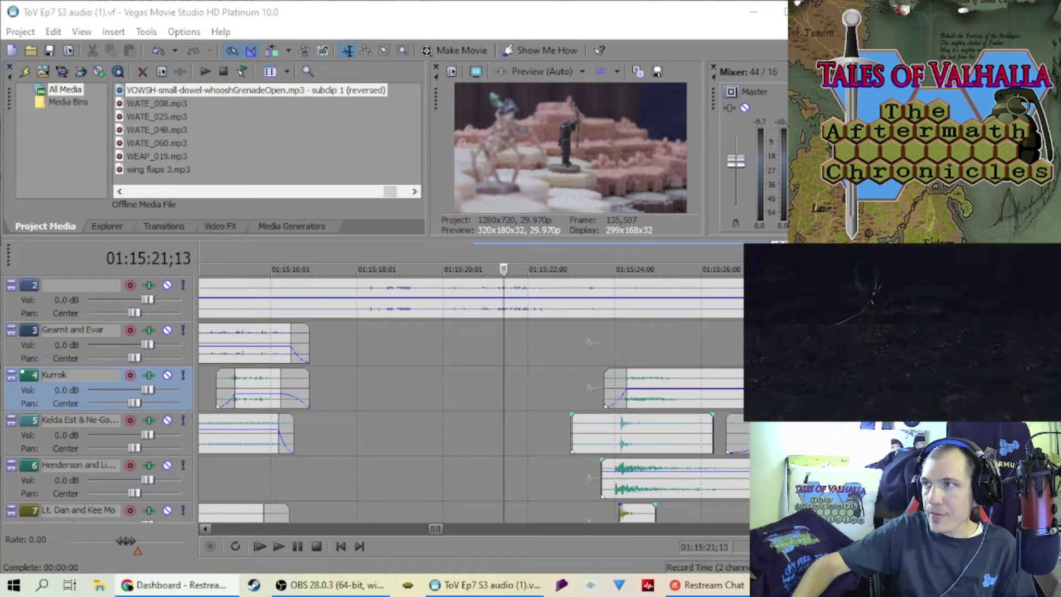
Set the gain of the Lightfolly and Gimp event near 01:15:12 to -17.2 dB and save the project.
drag(635, 513, 495, 388)
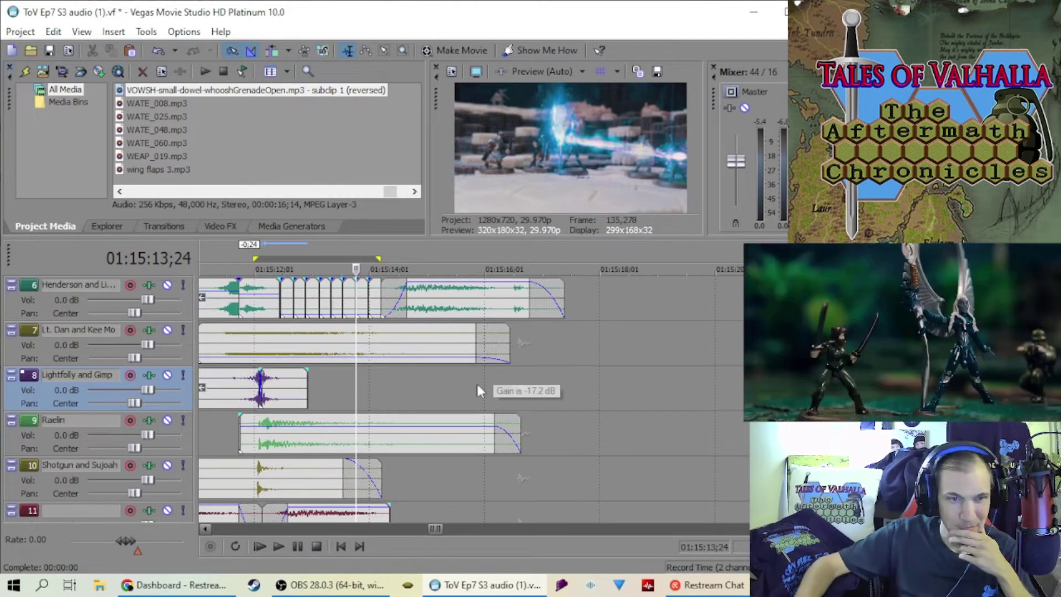
scroll(476, 383, down, 2)
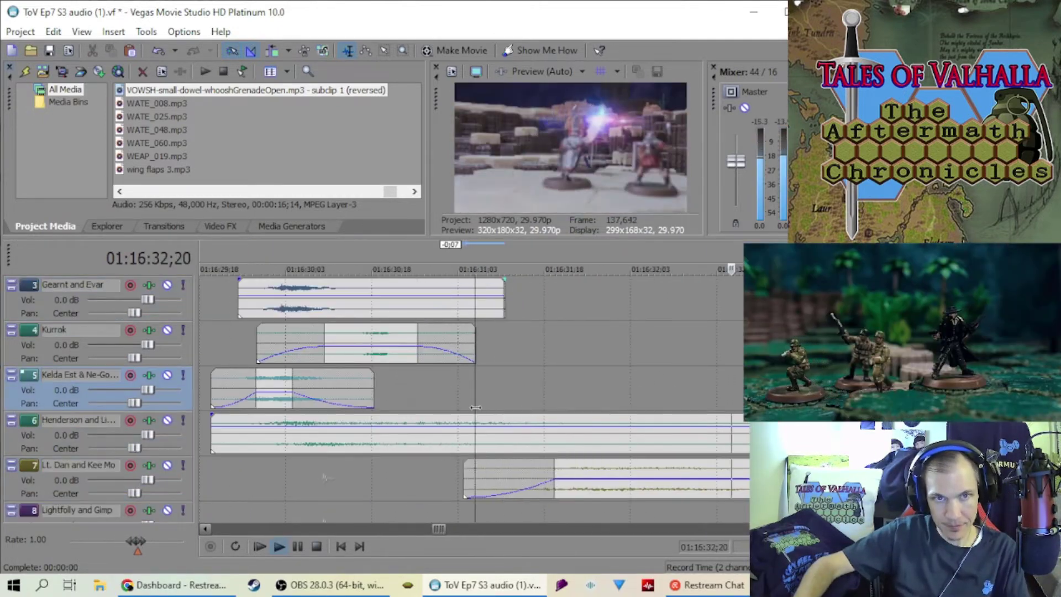
click(20, 31)
click(55, 104)
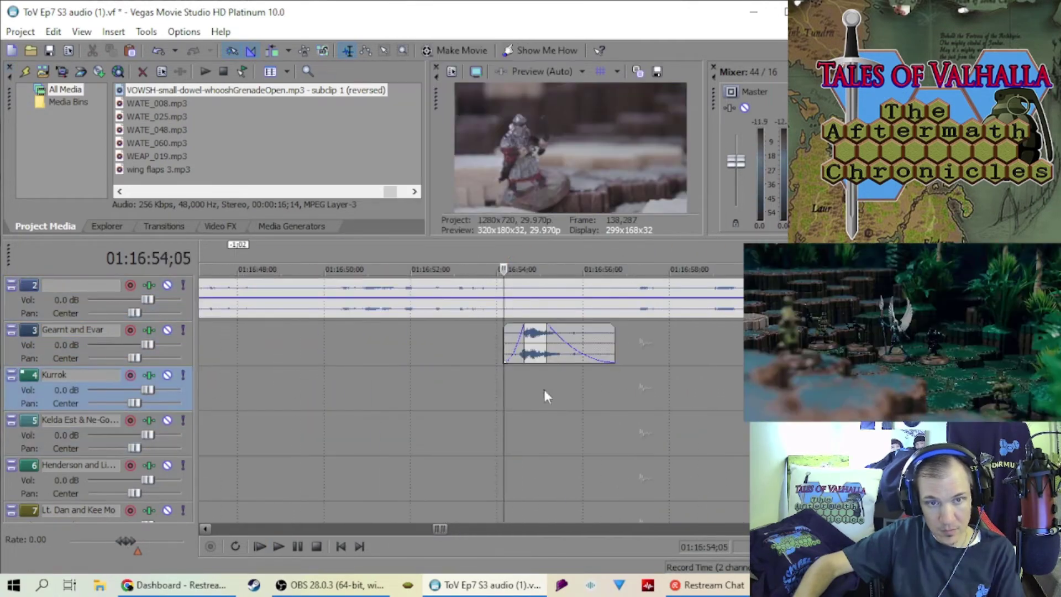
Add a sound event to the Kurrok track at 01:16:54;10 and save the project.
right_click(562, 393)
click(526, 400)
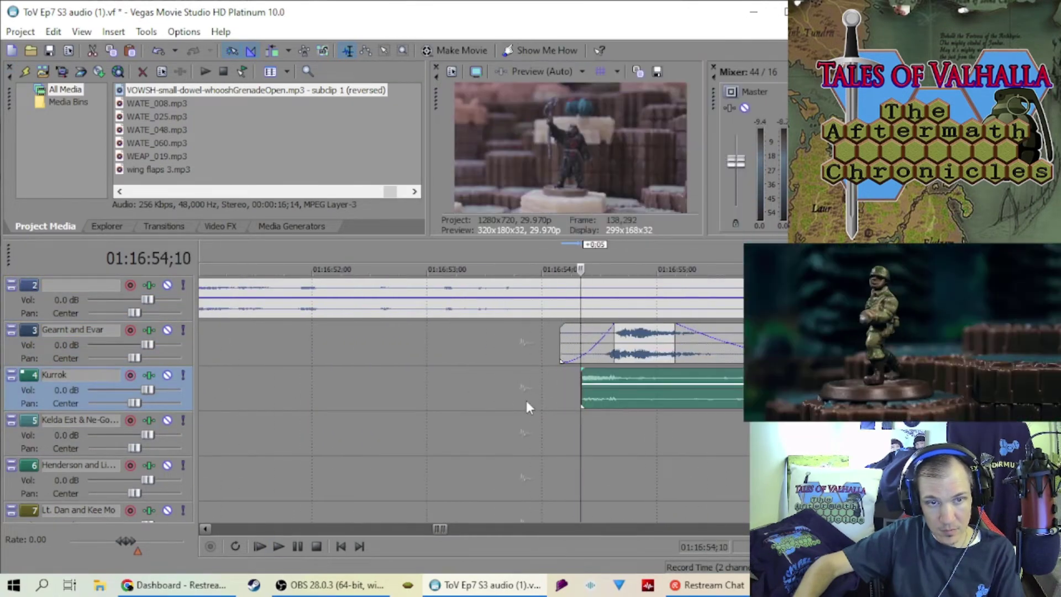
scroll(412, 436, down, 3)
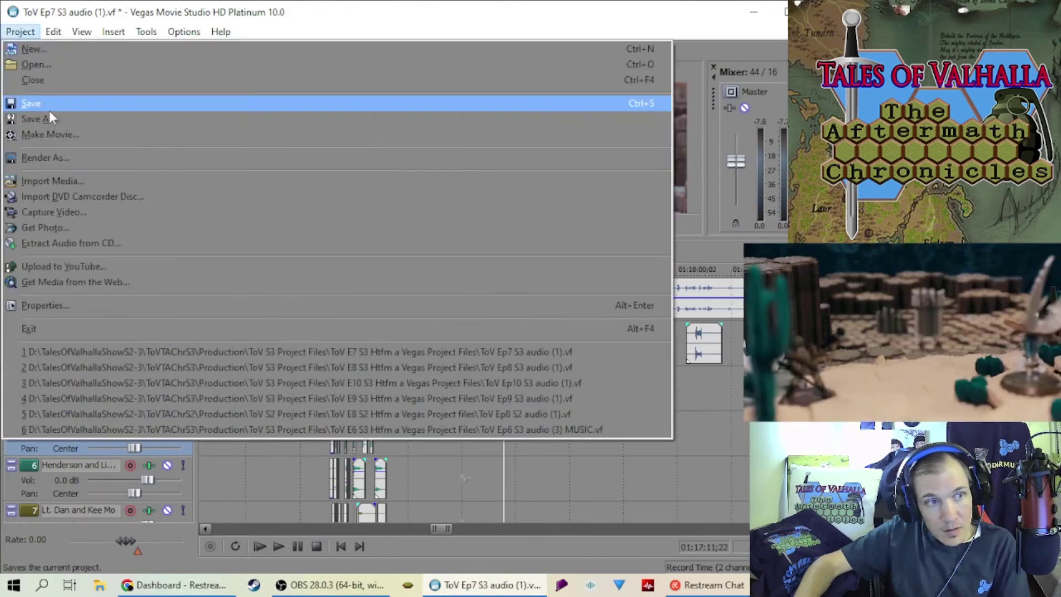
click(44, 101)
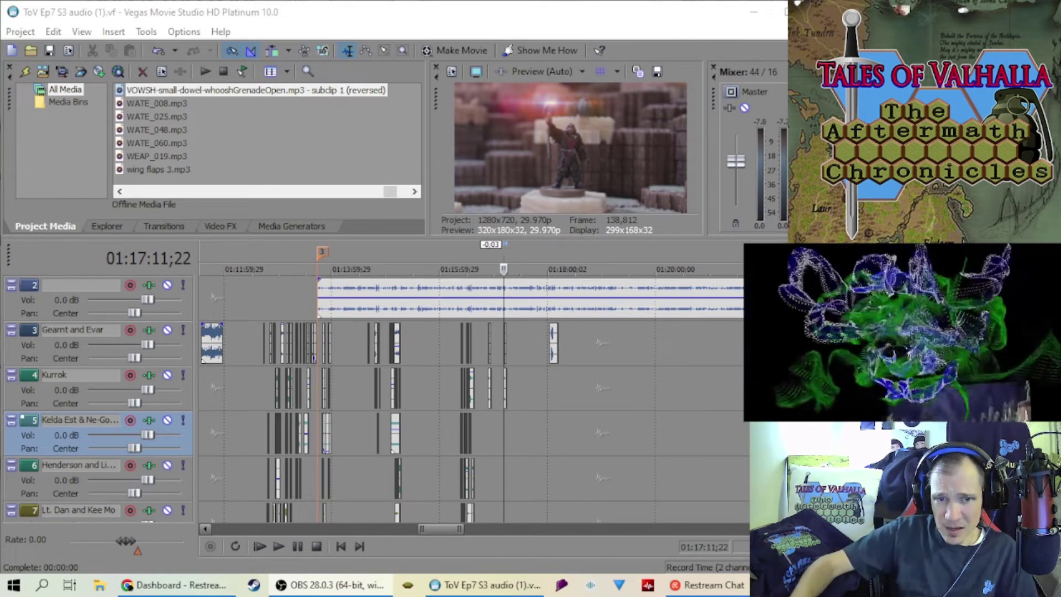
scroll(561, 409, up, 4)
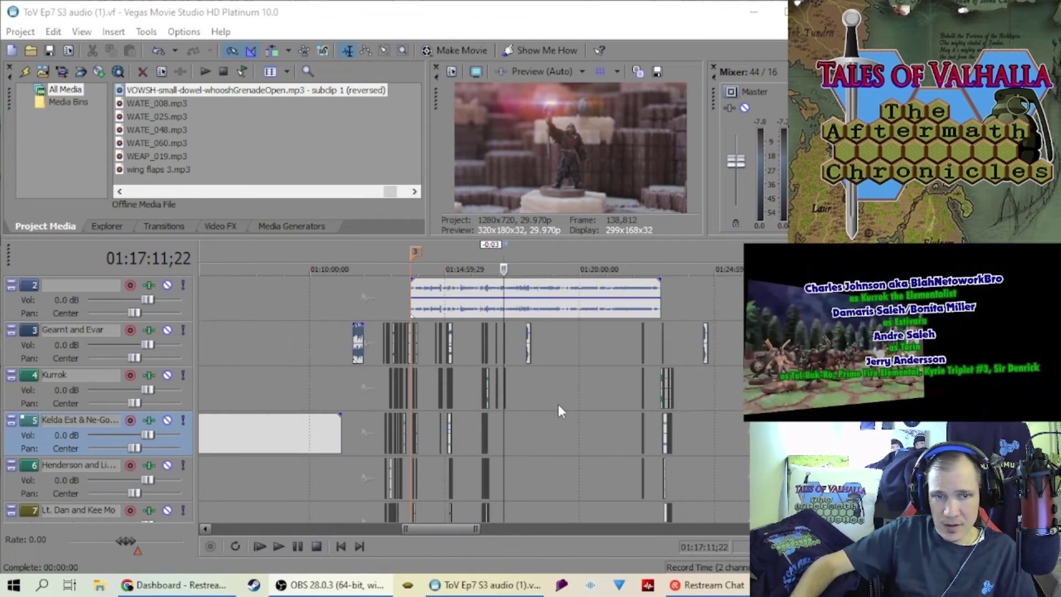
scroll(508, 410, down, 4)
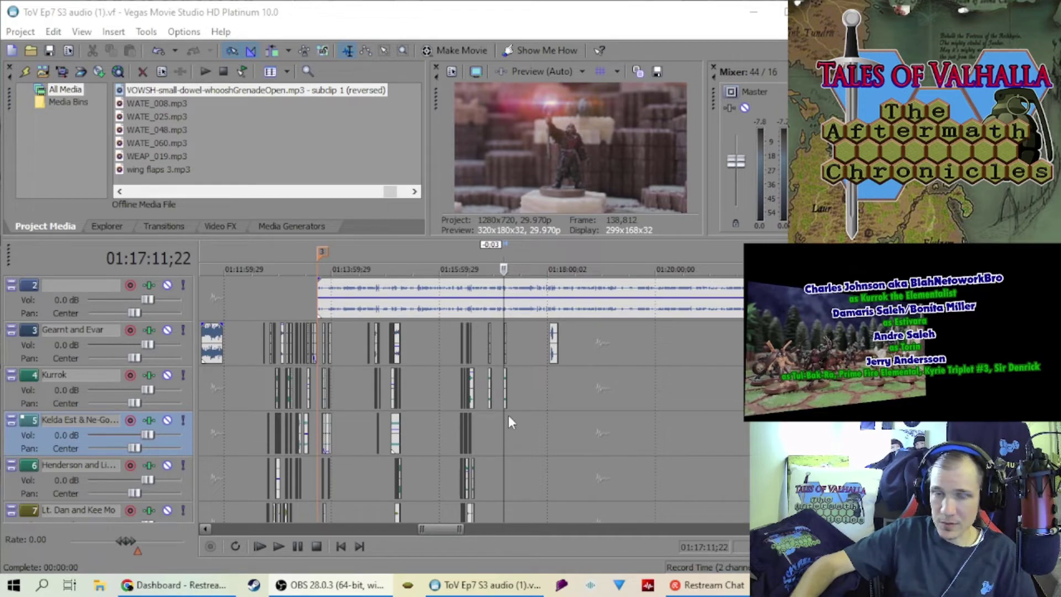
scroll(508, 416, down, 2)
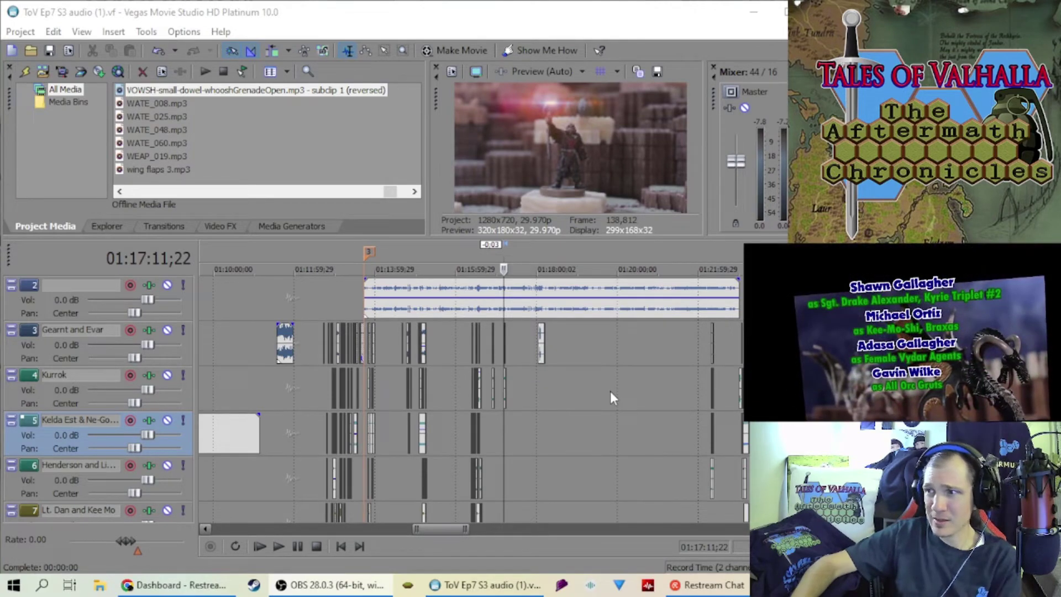
scroll(581, 393, up, 2)
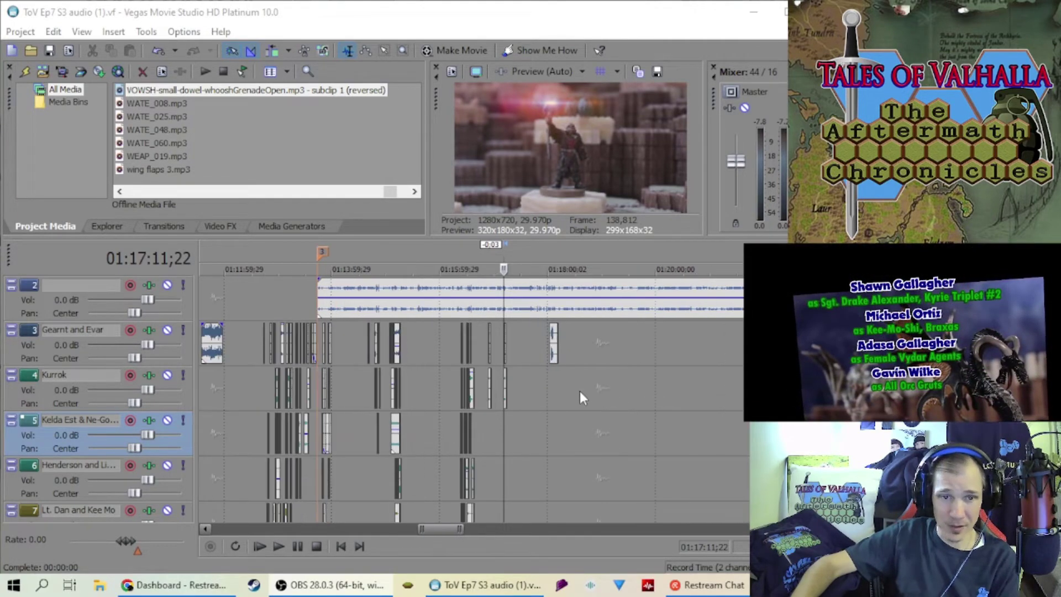
scroll(525, 390, down, 2)
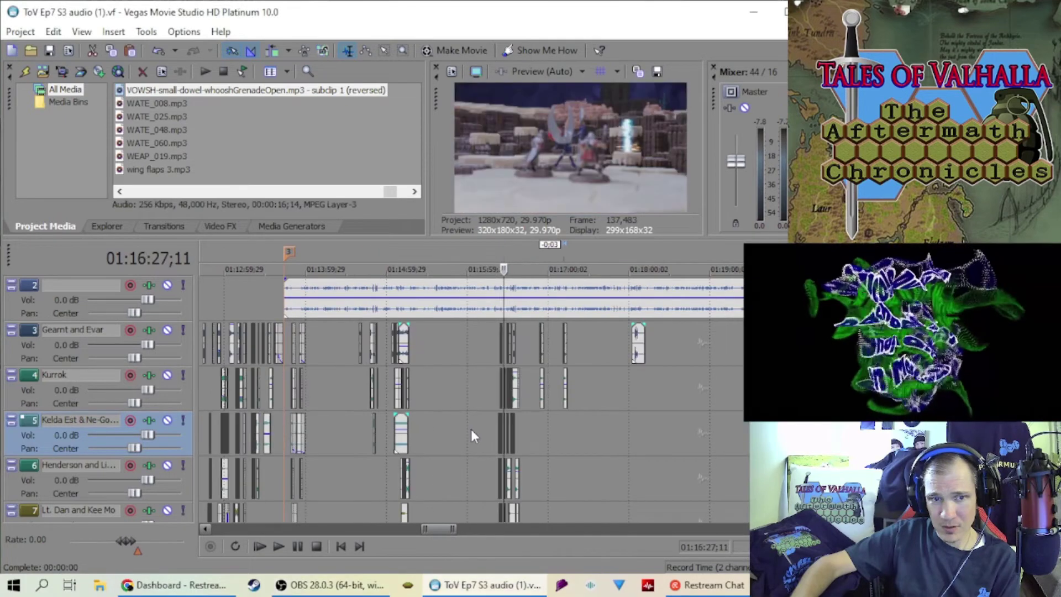
scroll(547, 437, down, 2)
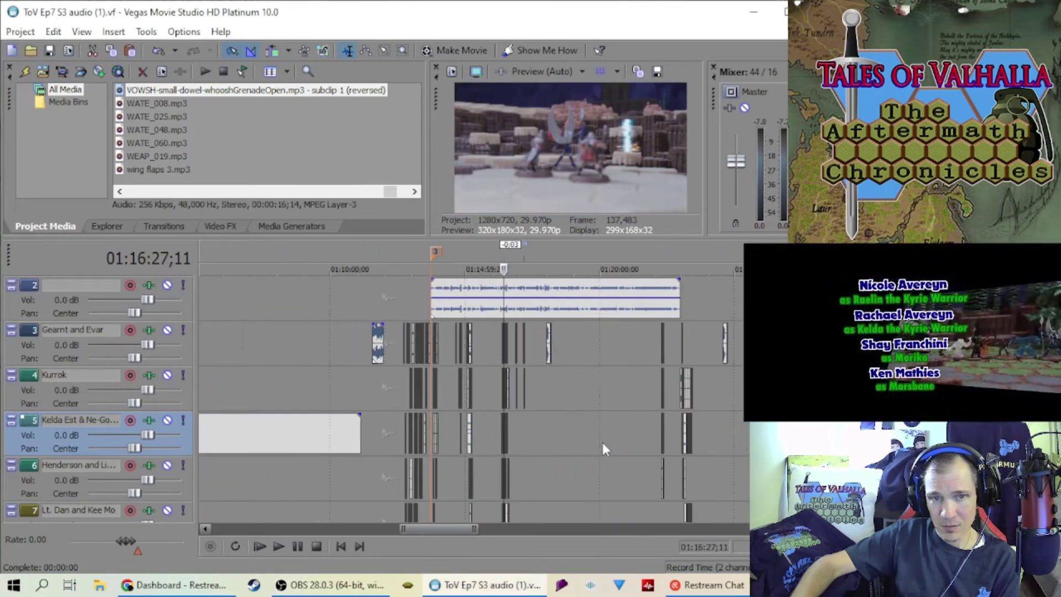
Check the footage and the upcoming stretch of the audio tracks around 01:21:31;25 and 01:21:56;18.
click(641, 398)
scroll(540, 404, up, 3)
scroll(540, 404, up, 3)
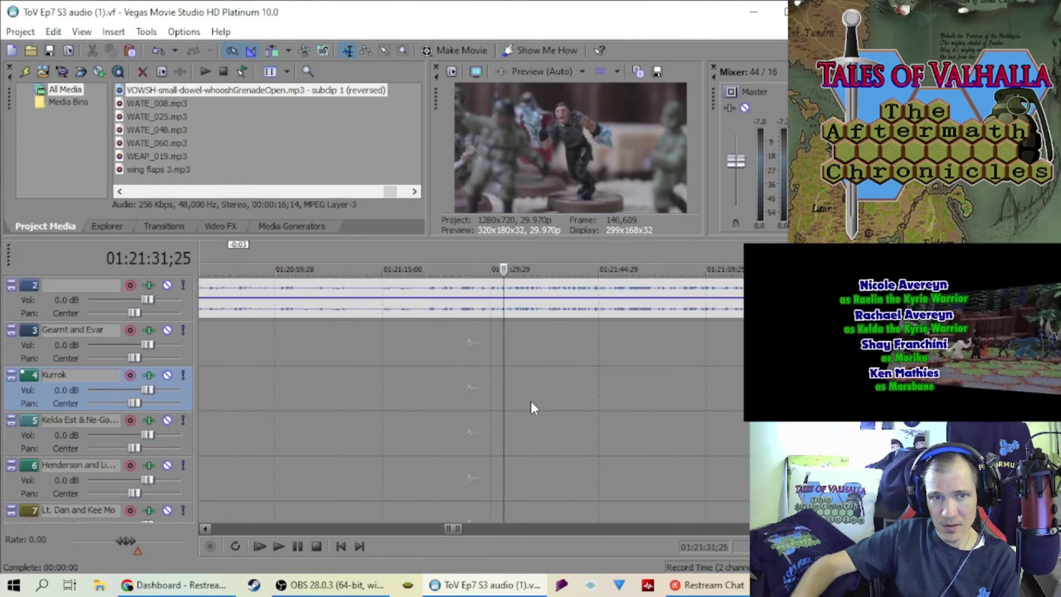
click(570, 388)
scroll(571, 390, down, 2)
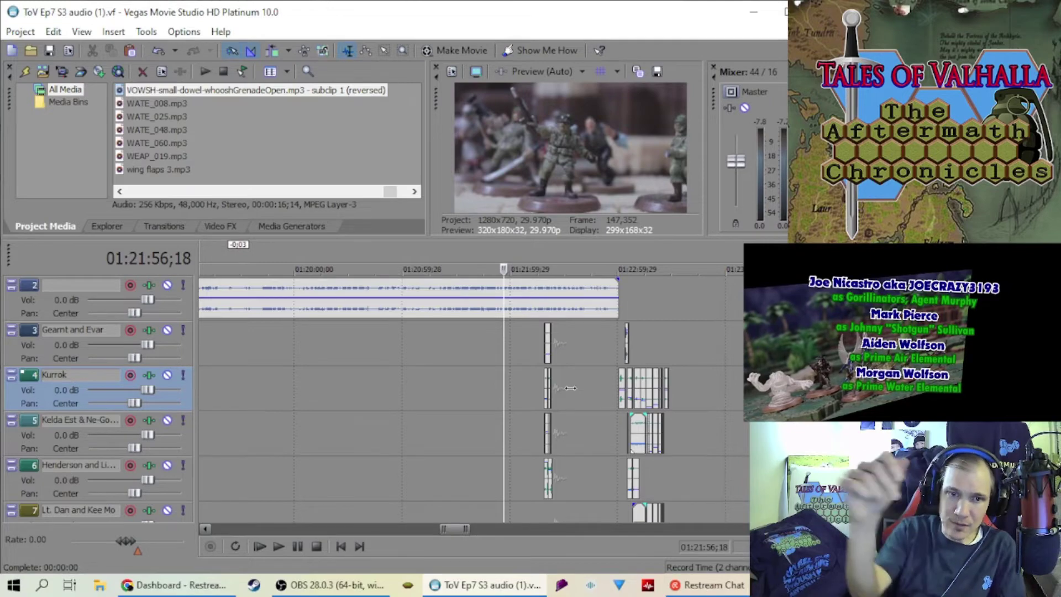
scroll(528, 367, up, 3)
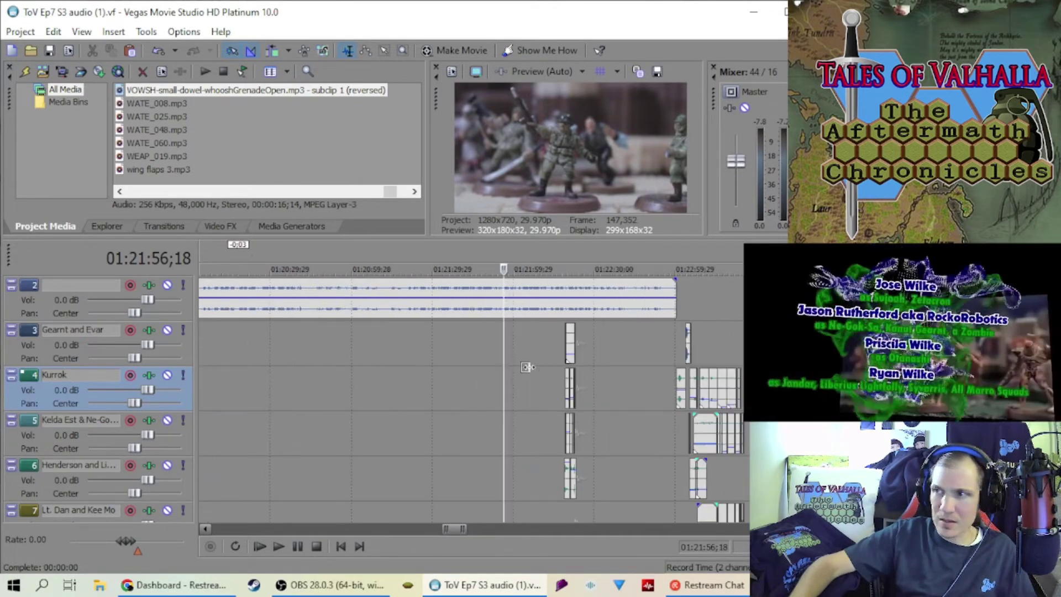
scroll(498, 370, down, 5)
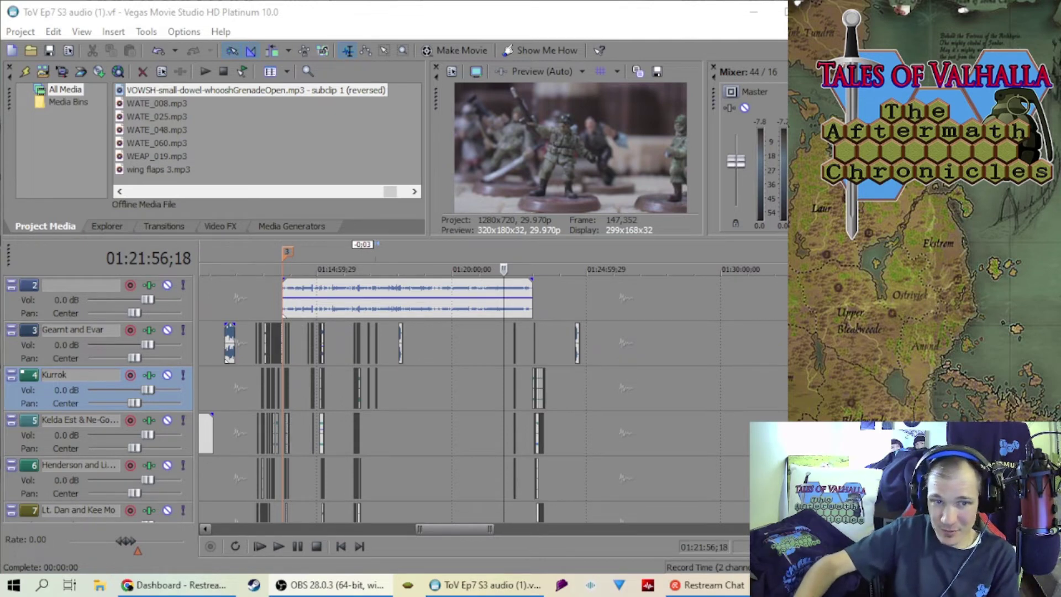
scroll(416, 402, up, 4)
scroll(449, 408, down, 3)
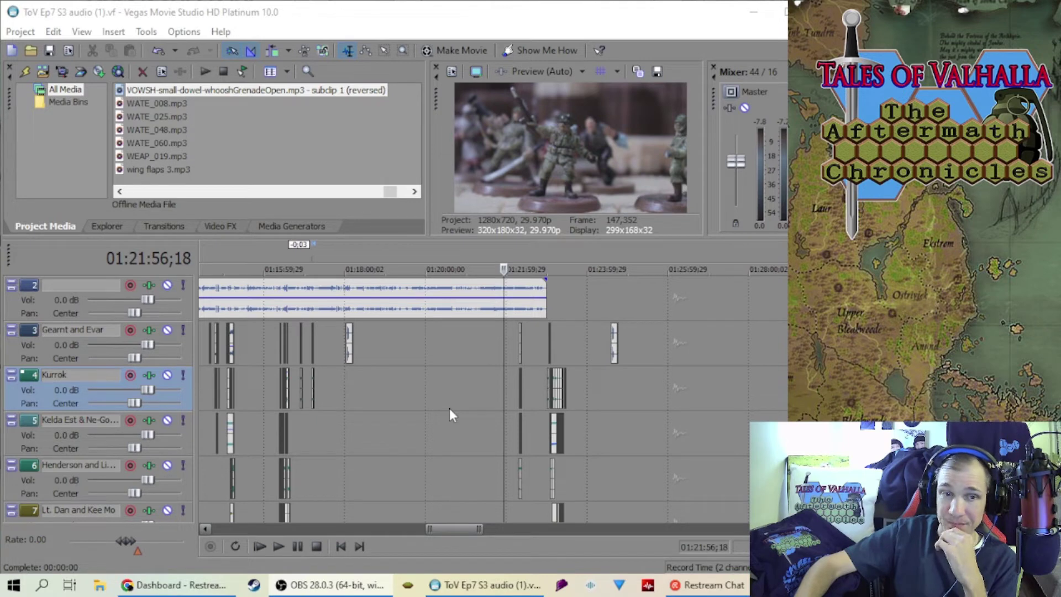
scroll(450, 407, down, 1)
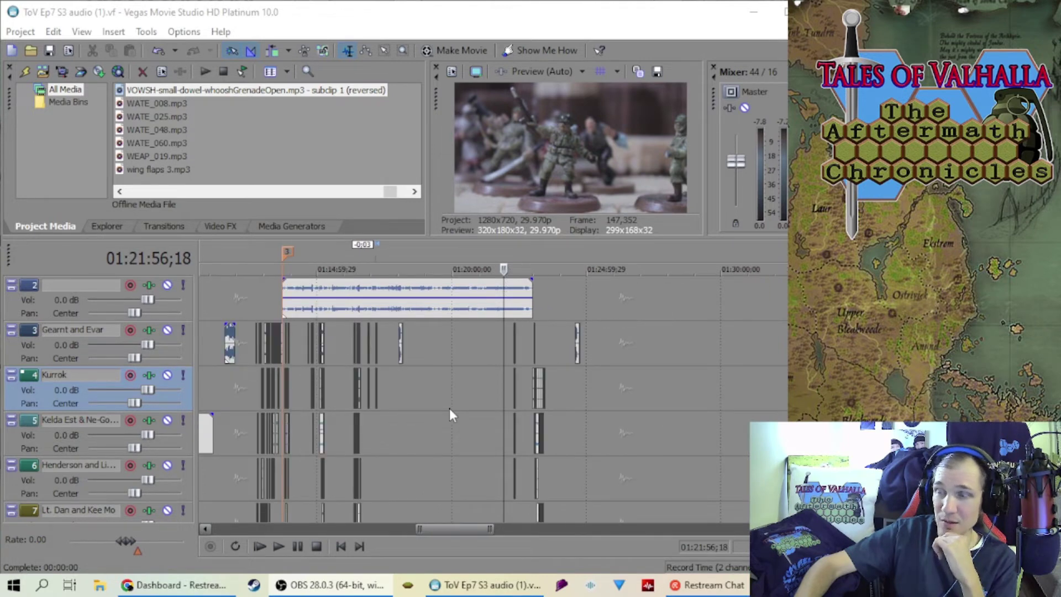
scroll(450, 408, up, 1)
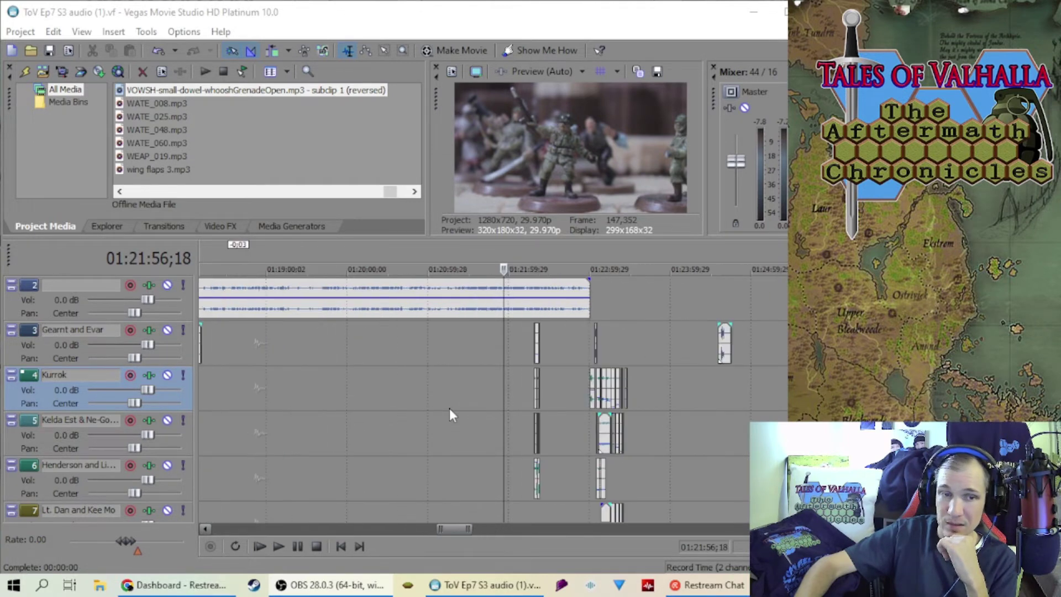
scroll(433, 408, down, 2)
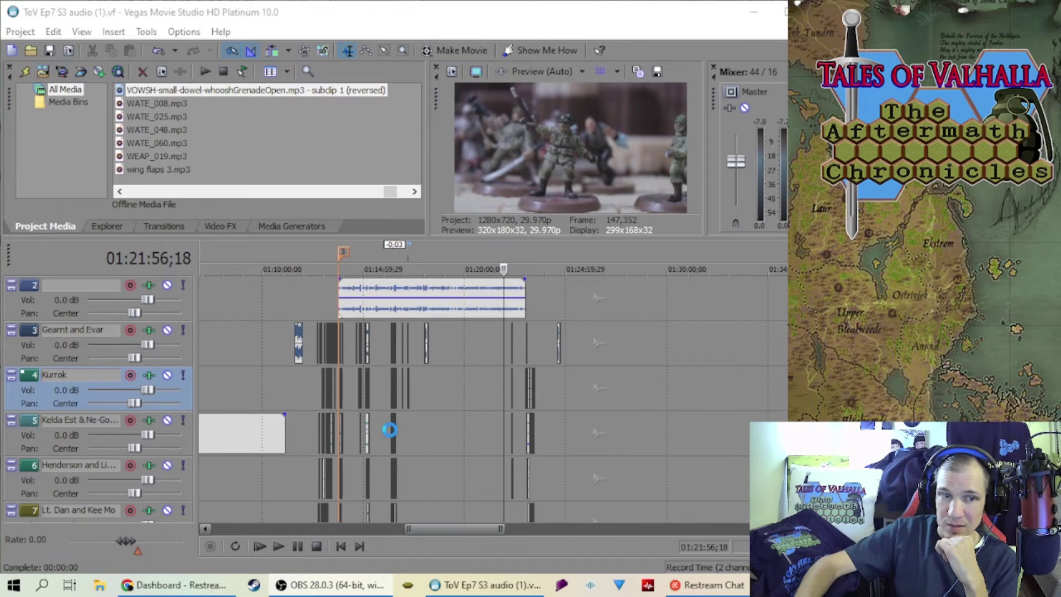
Return to 01:16:23;16 and examine the layered sound events that start there across the audio tracks.
click(389, 429)
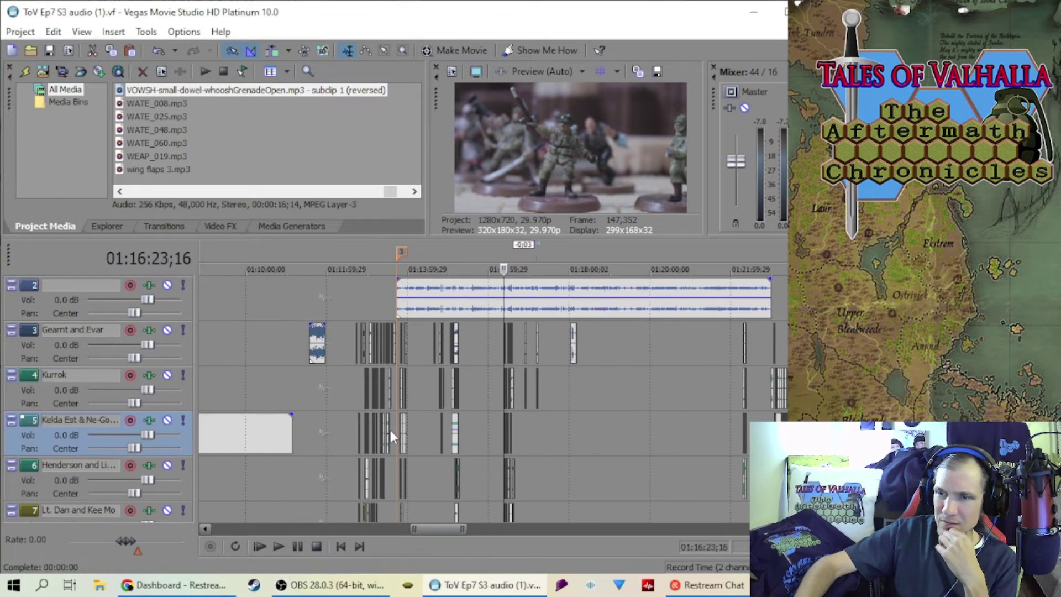
scroll(390, 429, up, 5)
scroll(390, 431, down, 5)
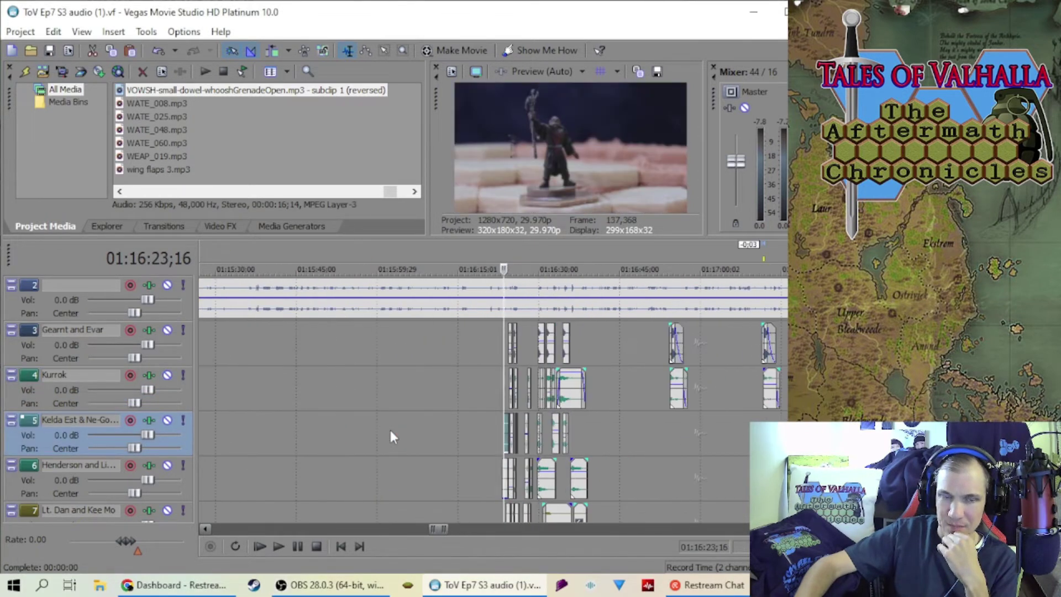
scroll(390, 430, up, 3)
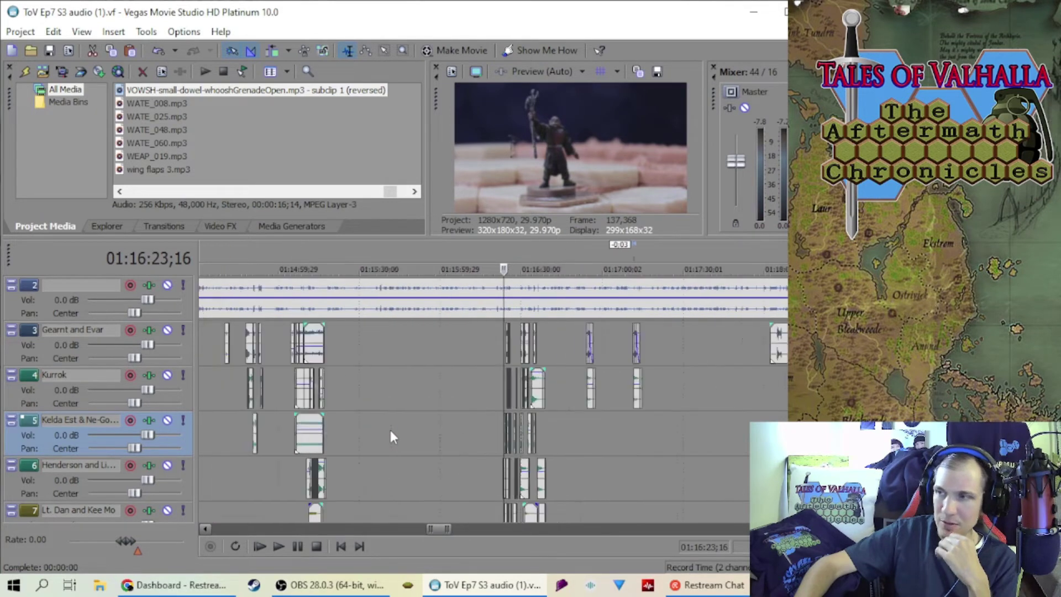
scroll(390, 430, down, 3)
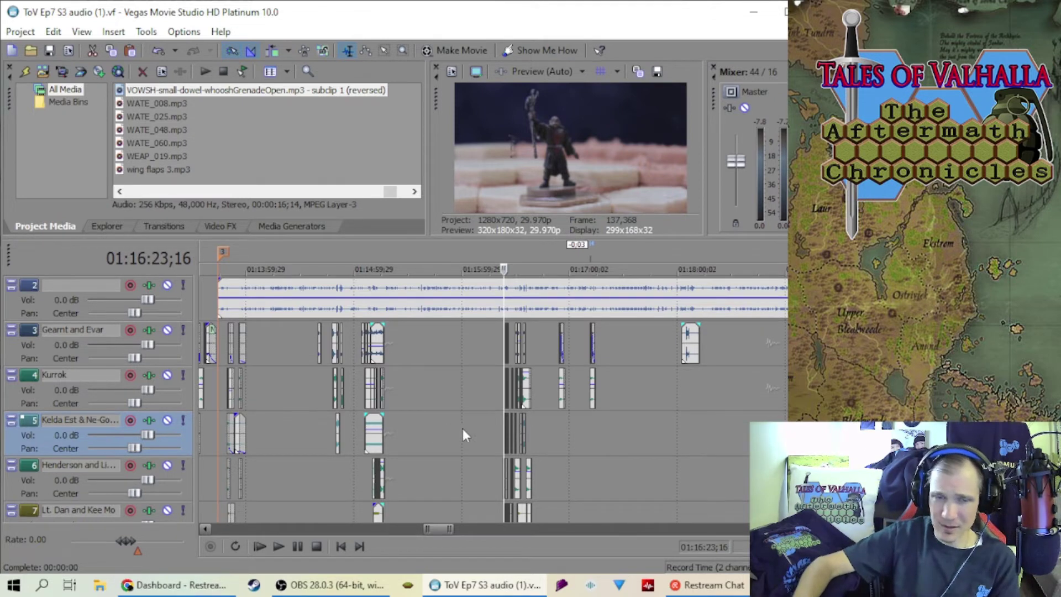
scroll(462, 422, up, 5)
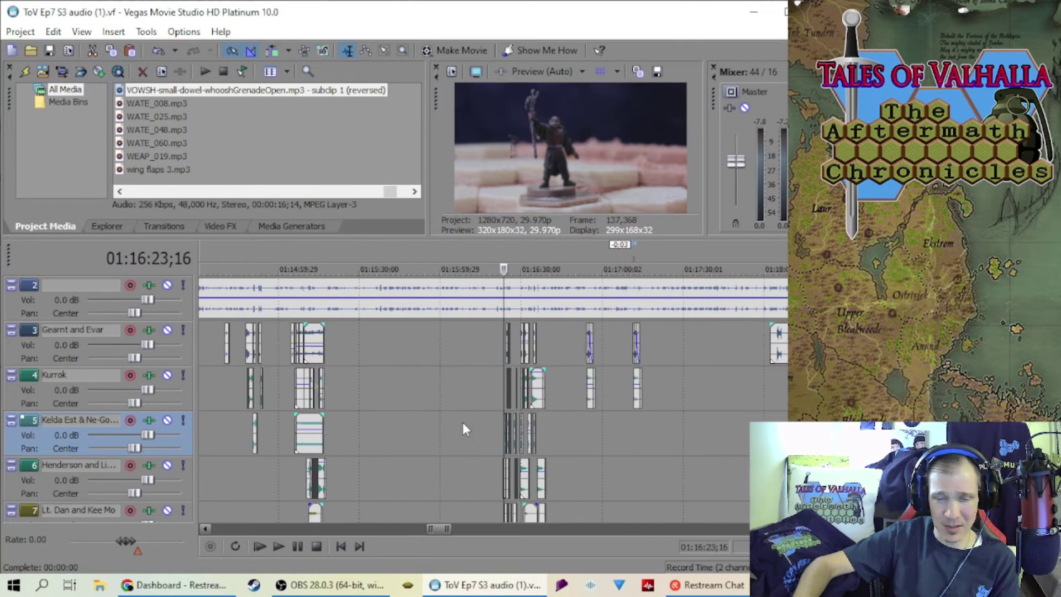
scroll(463, 422, down, 5)
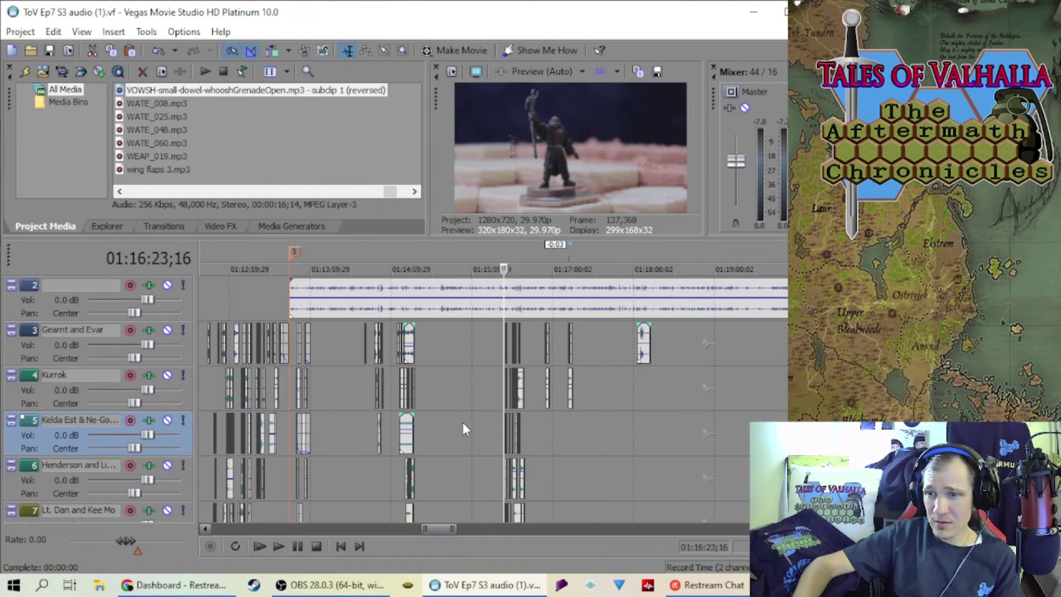
scroll(462, 422, up, 1)
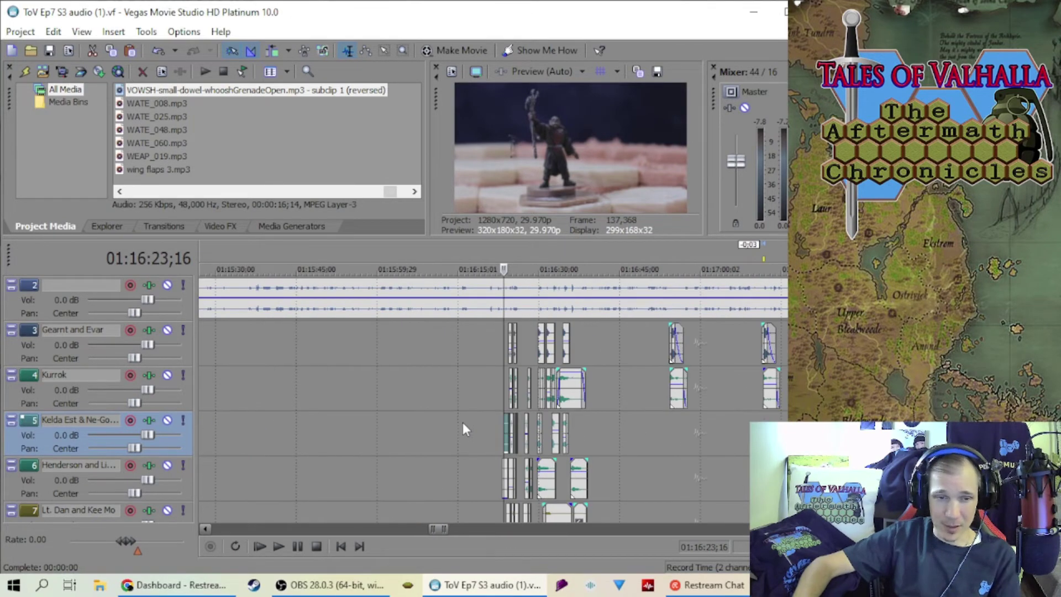
scroll(463, 423, up, 1)
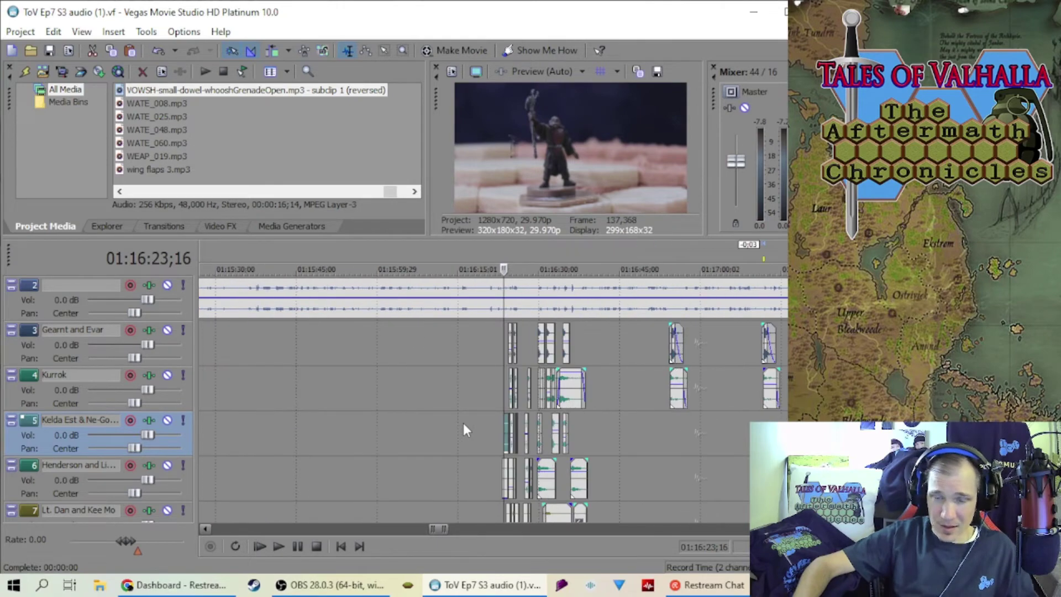
scroll(461, 424, down, 1)
scroll(450, 424, down, 1)
scroll(450, 425, up, 2)
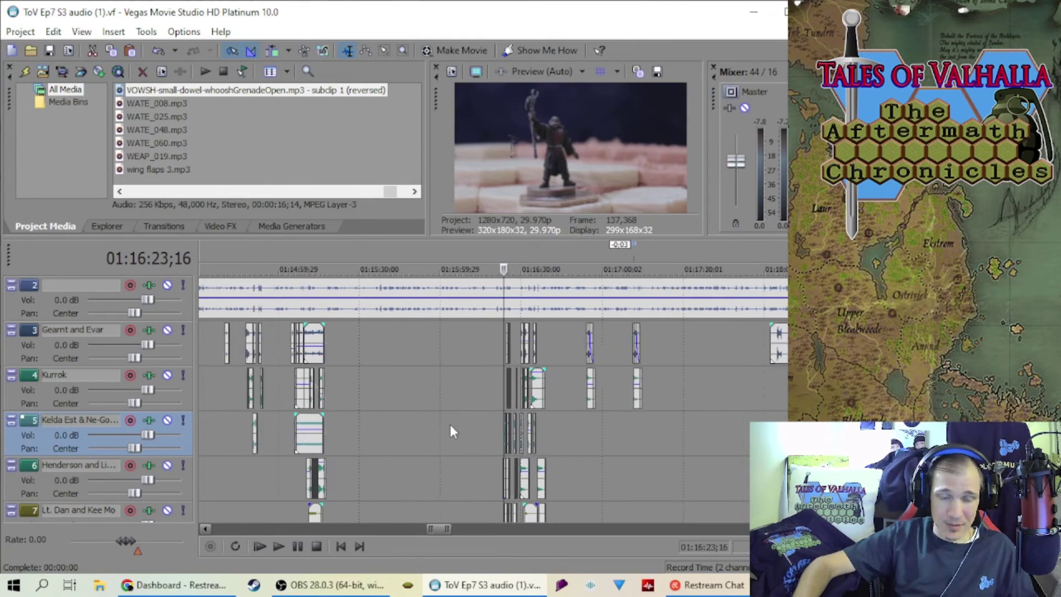
scroll(449, 424, down, 1)
scroll(450, 425, down, 3)
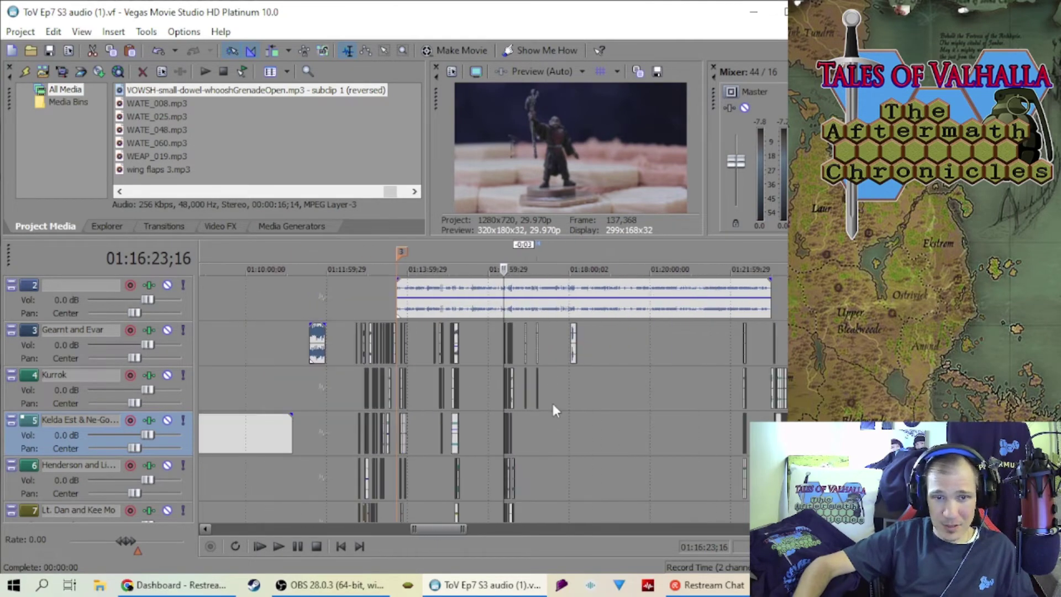
scroll(554, 405, up, 1)
scroll(553, 404, down, 1)
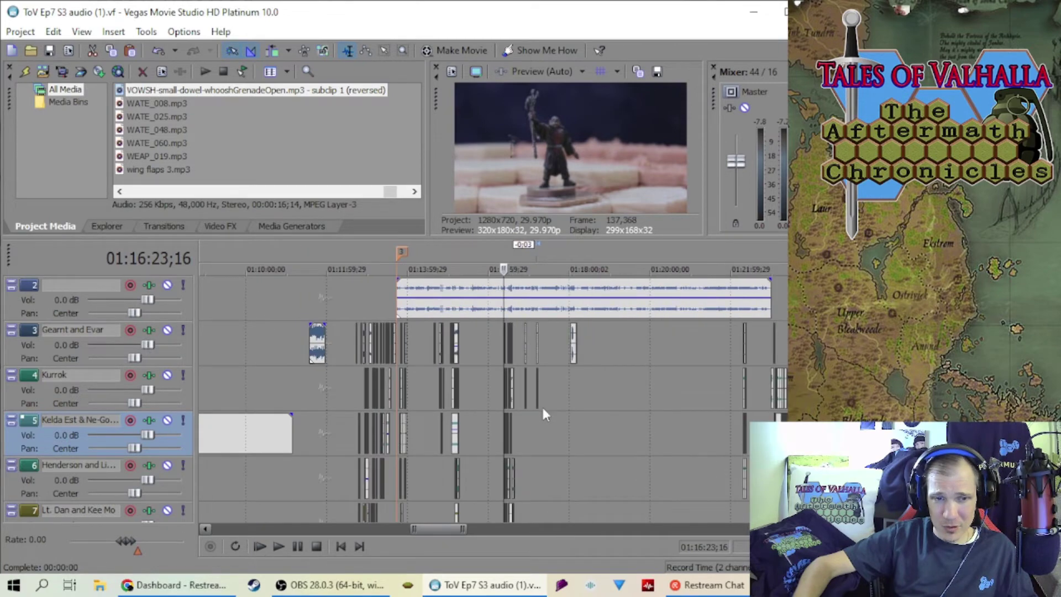
scroll(489, 426, up, 7)
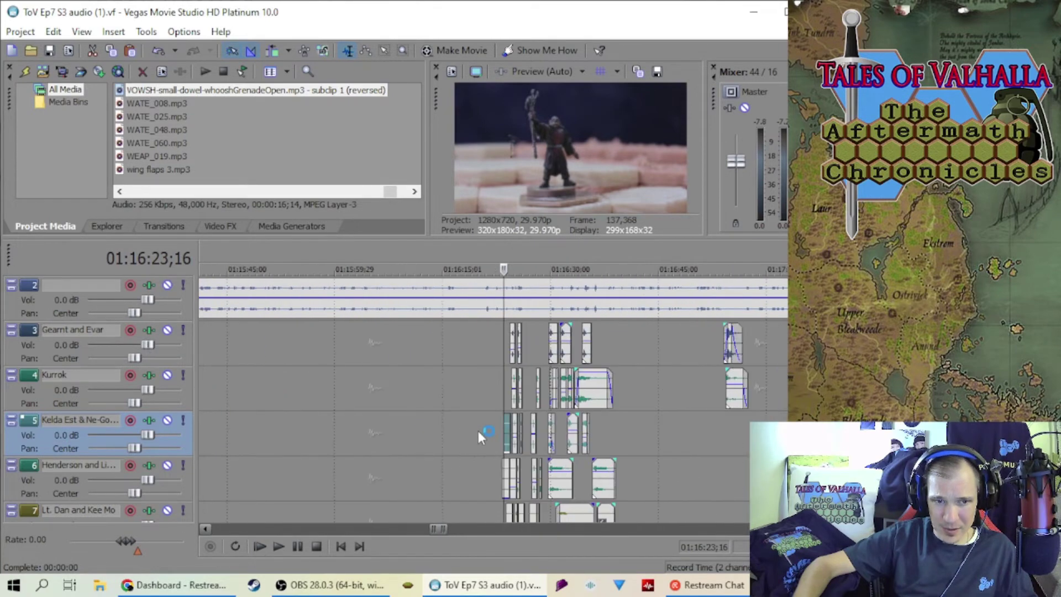
scroll(492, 431, down, 5)
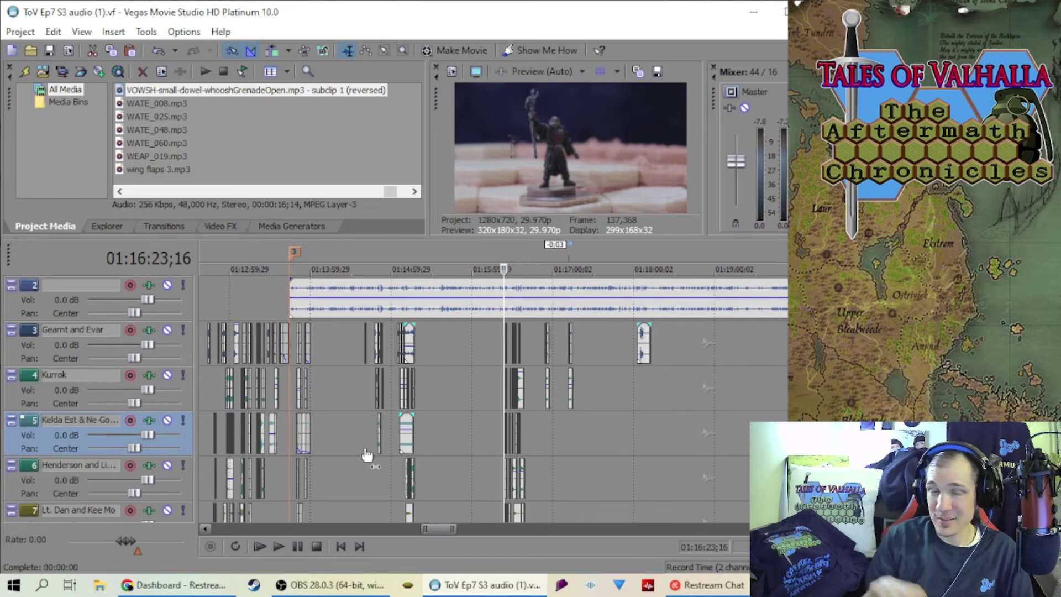
scroll(441, 435, down, 3)
scroll(440, 435, up, 6)
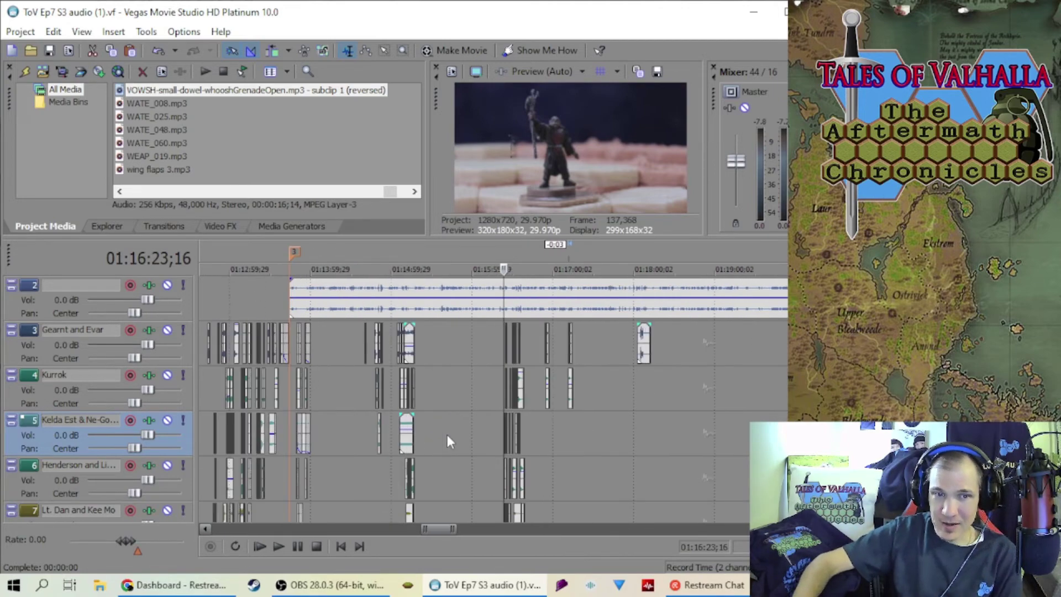
Examine the stacked sound events on the audio tracks from 01:16:23 to 01:16:32;14 against the matching video frames.
scroll(469, 410, up, 4)
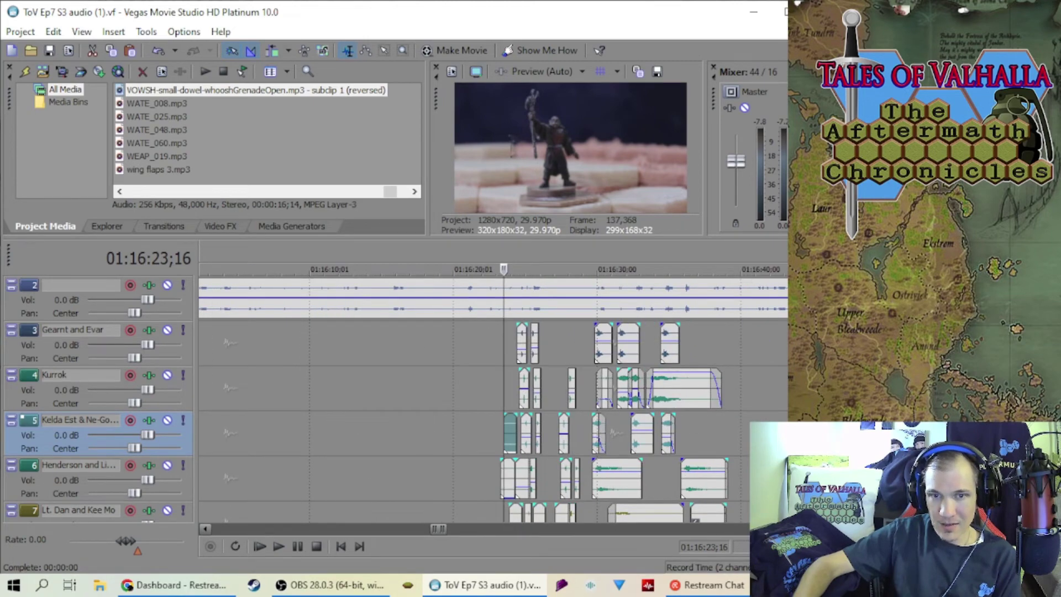
scroll(632, 395, down, 3)
scroll(631, 395, down, 3)
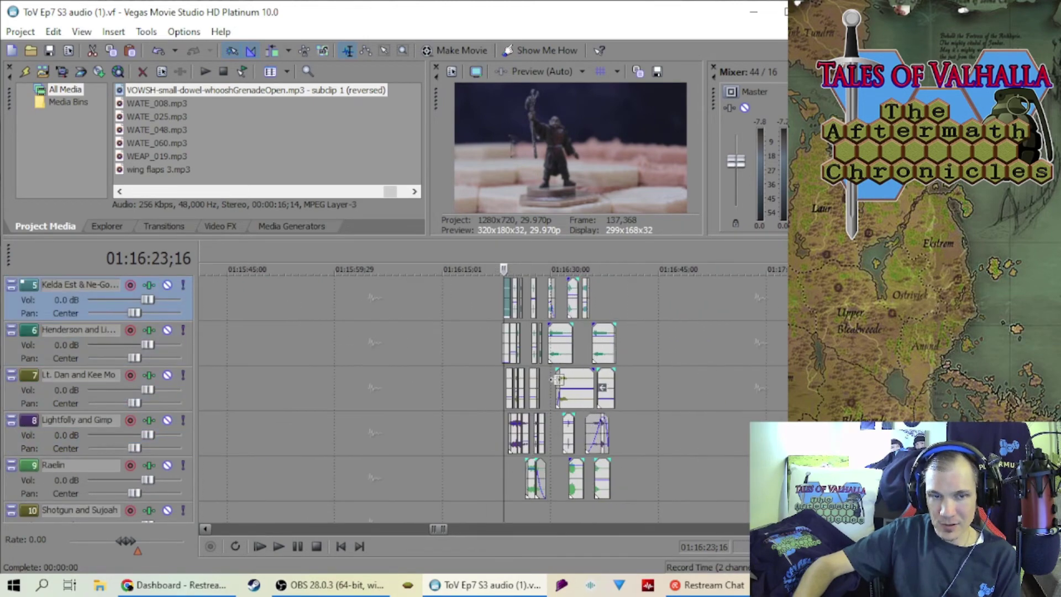
scroll(648, 360, up, 2)
scroll(648, 360, down, 3)
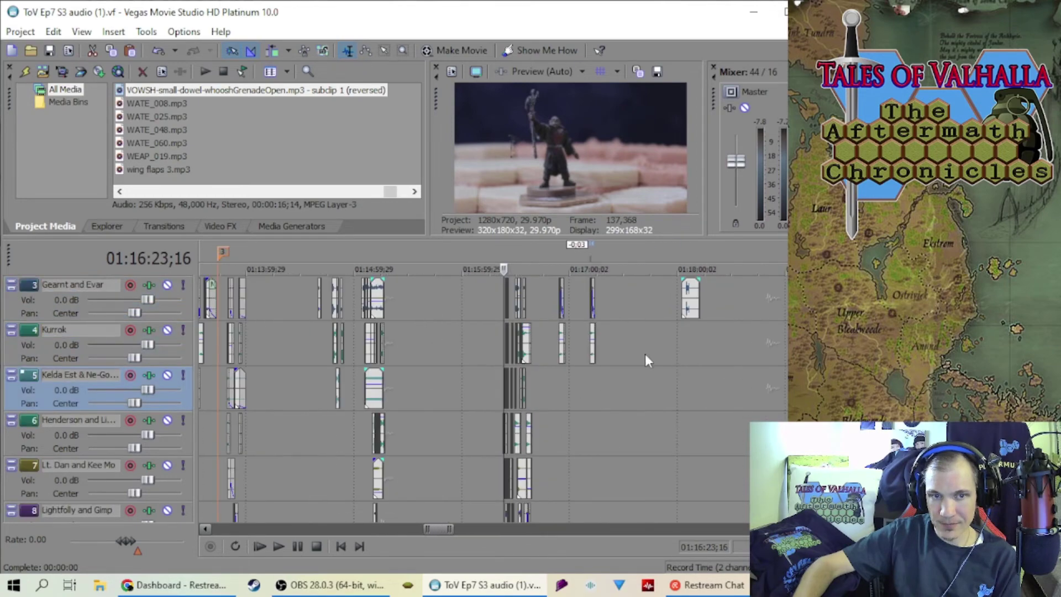
scroll(595, 440, up, 1)
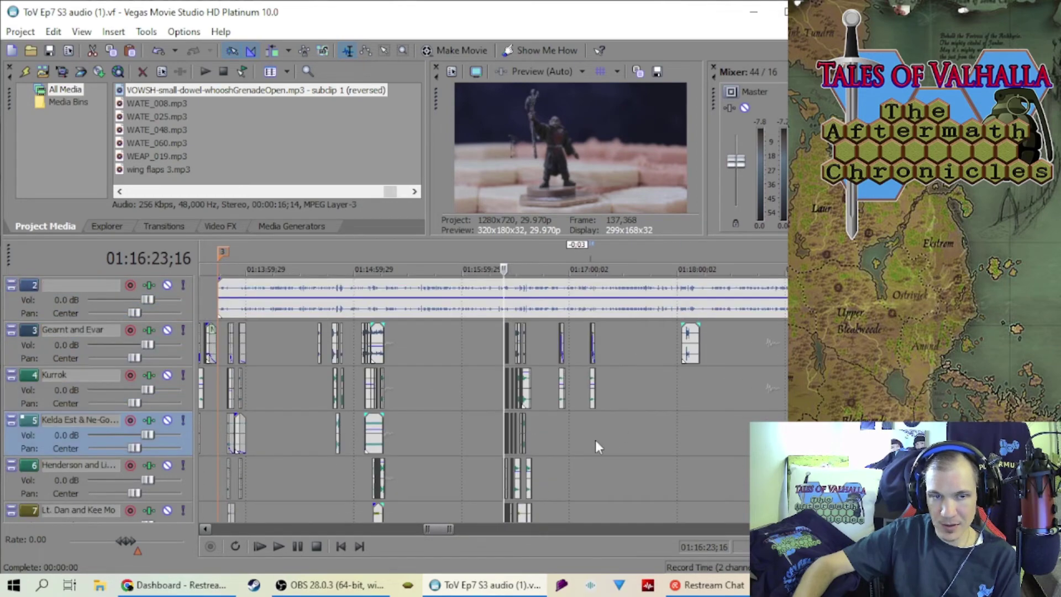
scroll(581, 447, up, 5)
scroll(587, 425, down, 3)
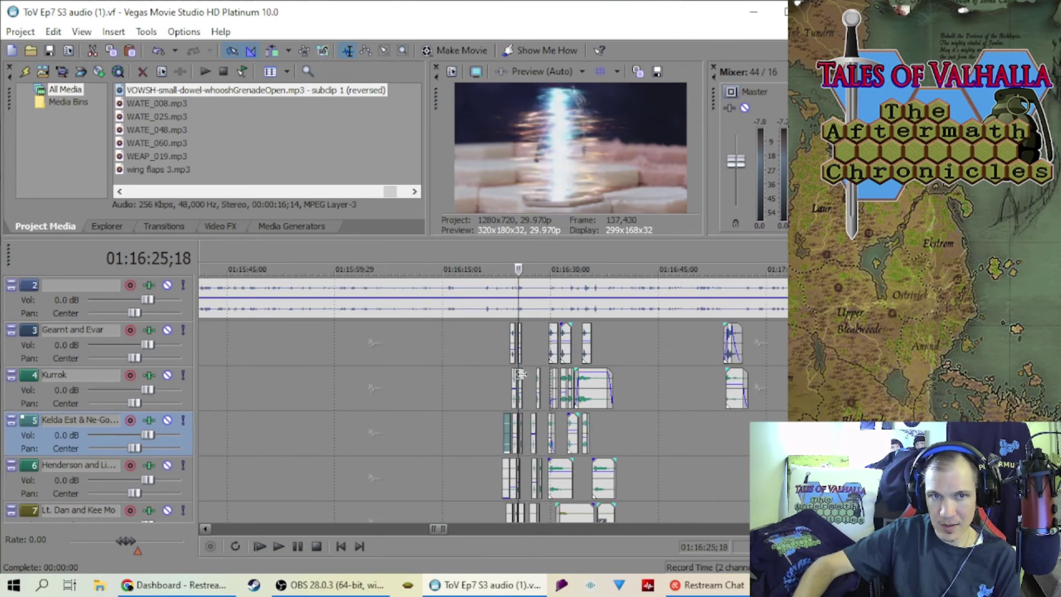
scroll(507, 416, up, 2)
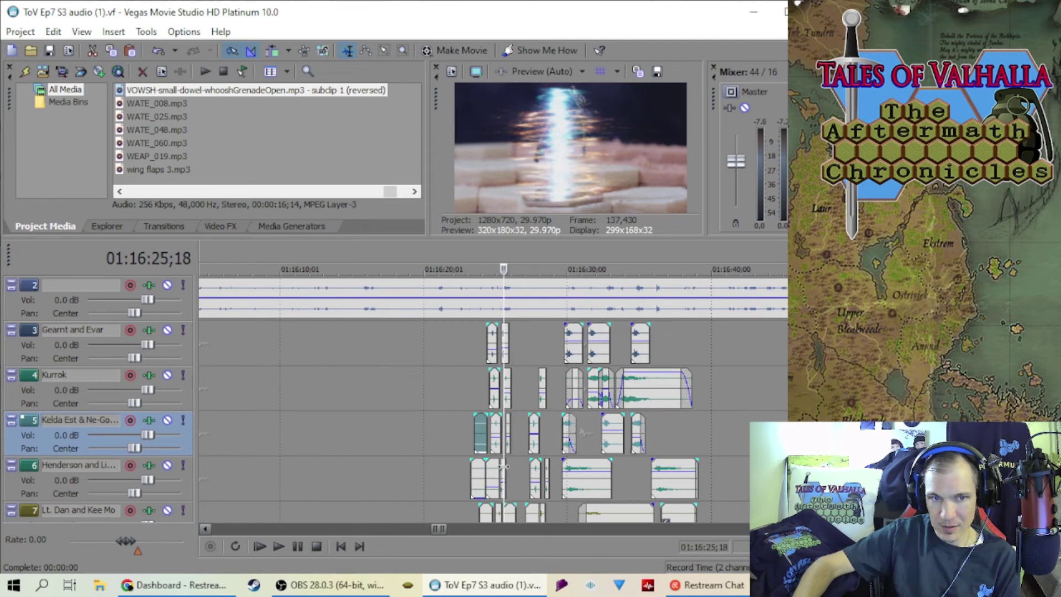
click(540, 464)
click(592, 463)
click(608, 462)
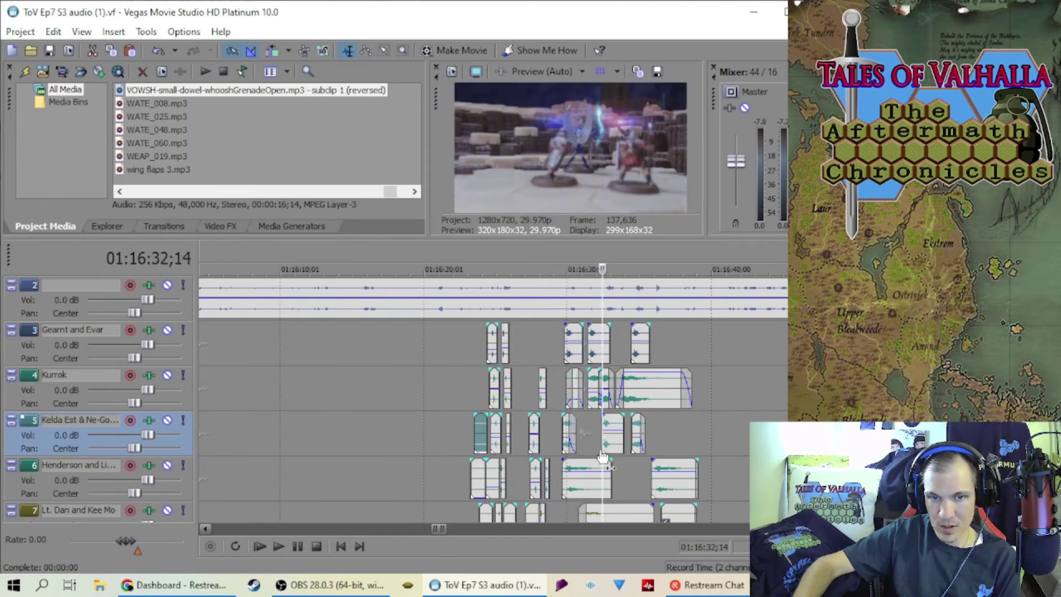
scroll(590, 396, down, 5)
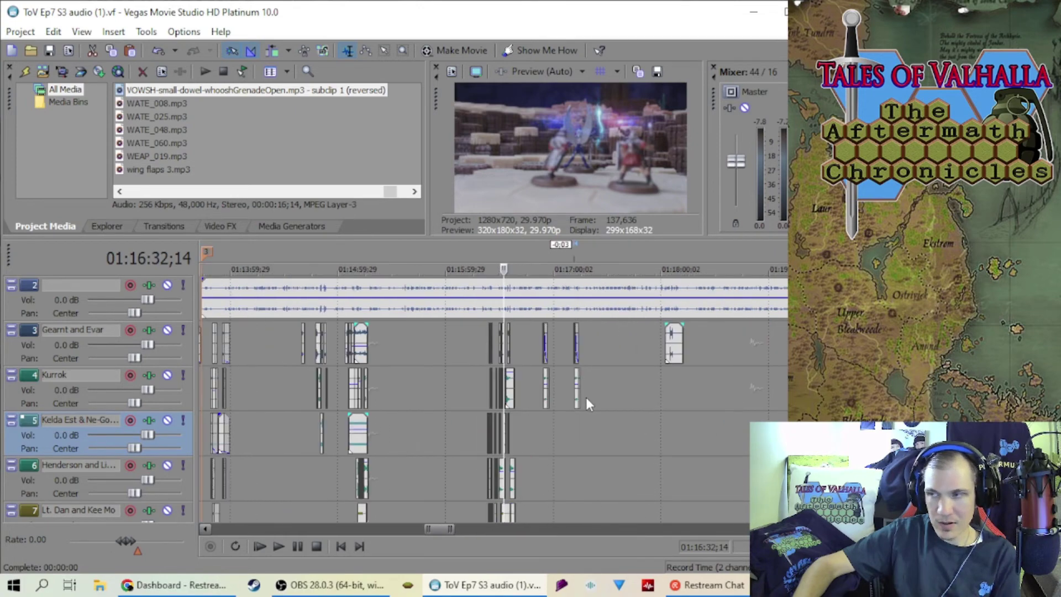
scroll(566, 397, down, 6)
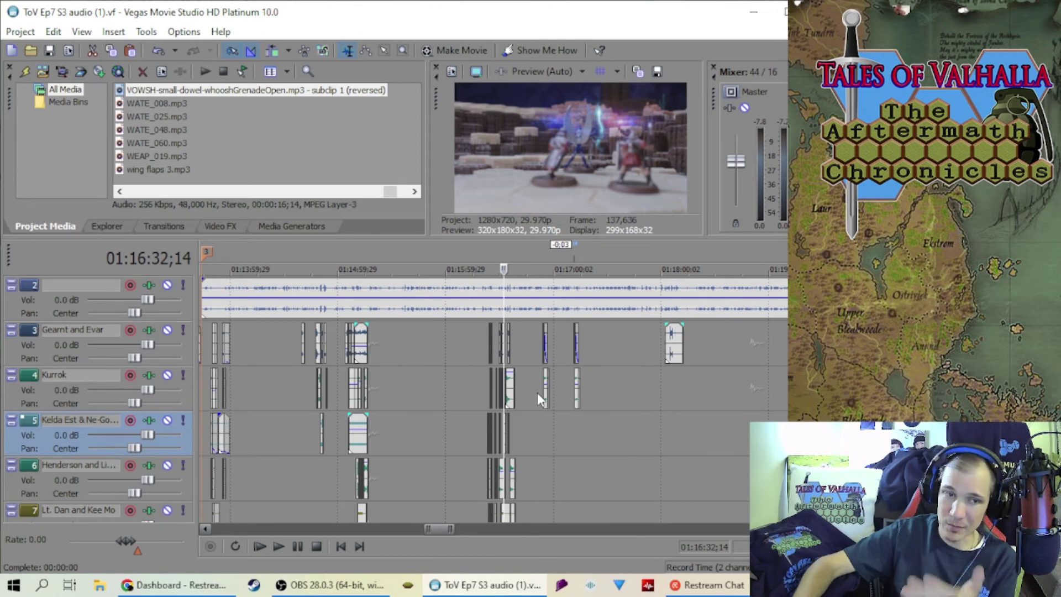
key(Up)
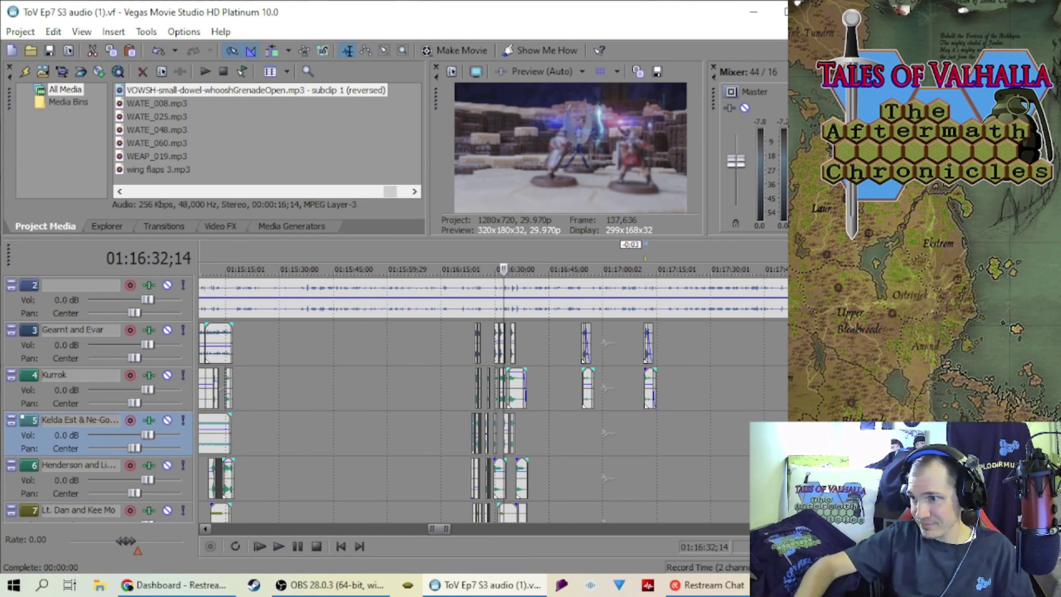
key(alt+Tab)
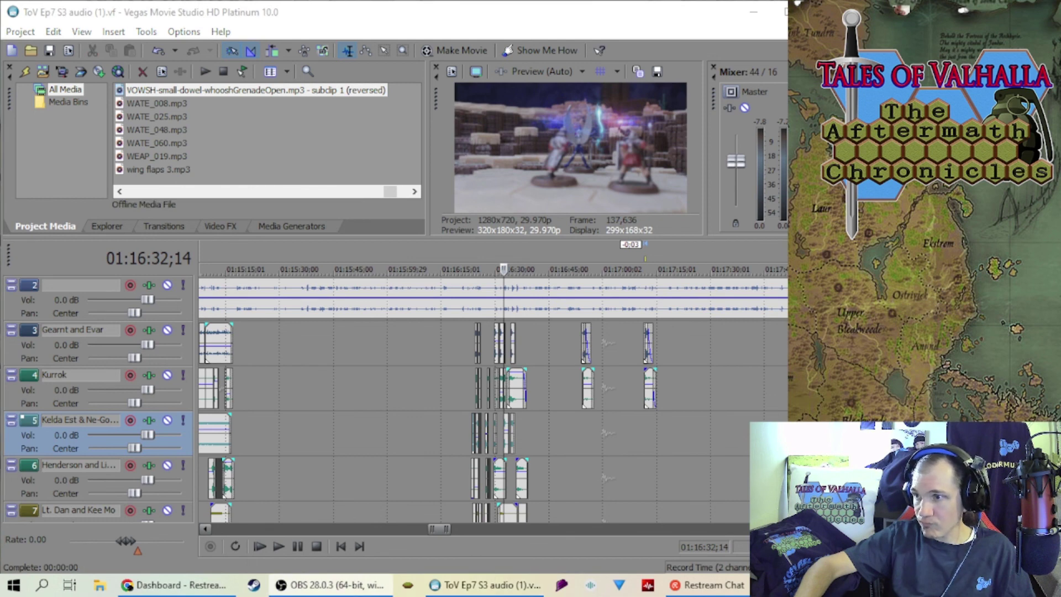